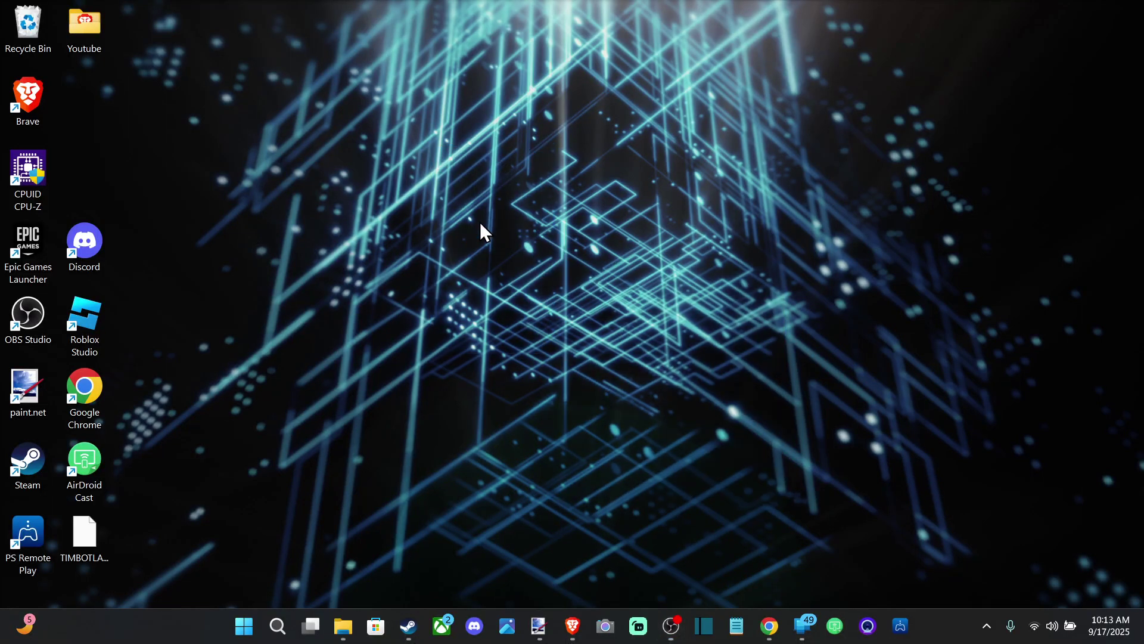
Set Steam aside, launch Settings from the pinned Start menu tile, and go to System.
left_click(409, 625)
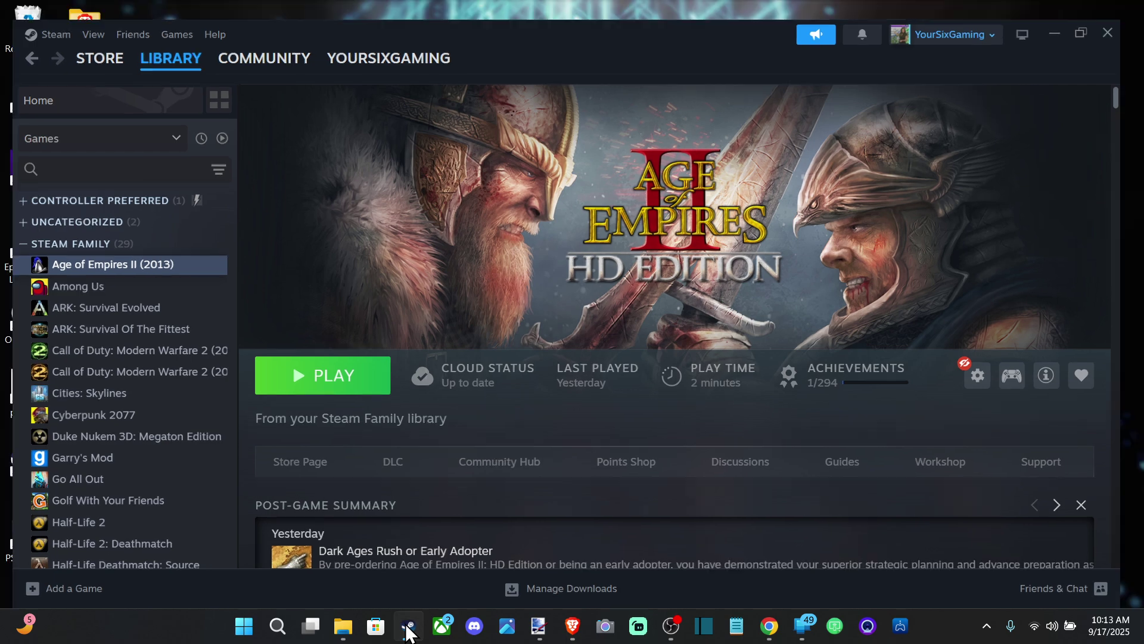
left_click(408, 626)
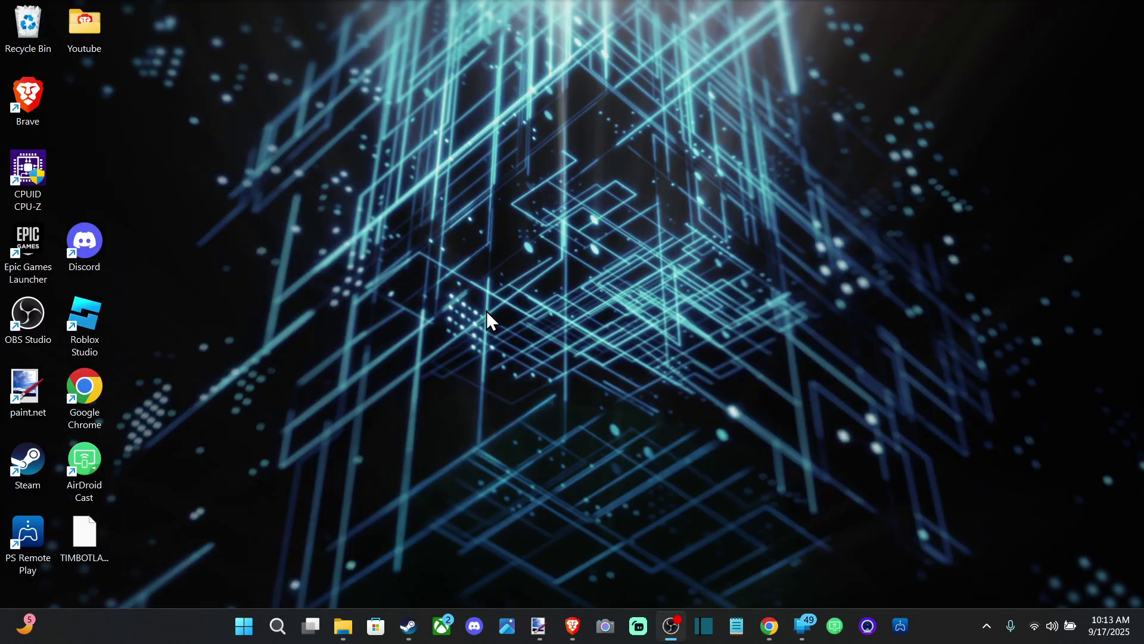
left_click(245, 626)
left_click(277, 625)
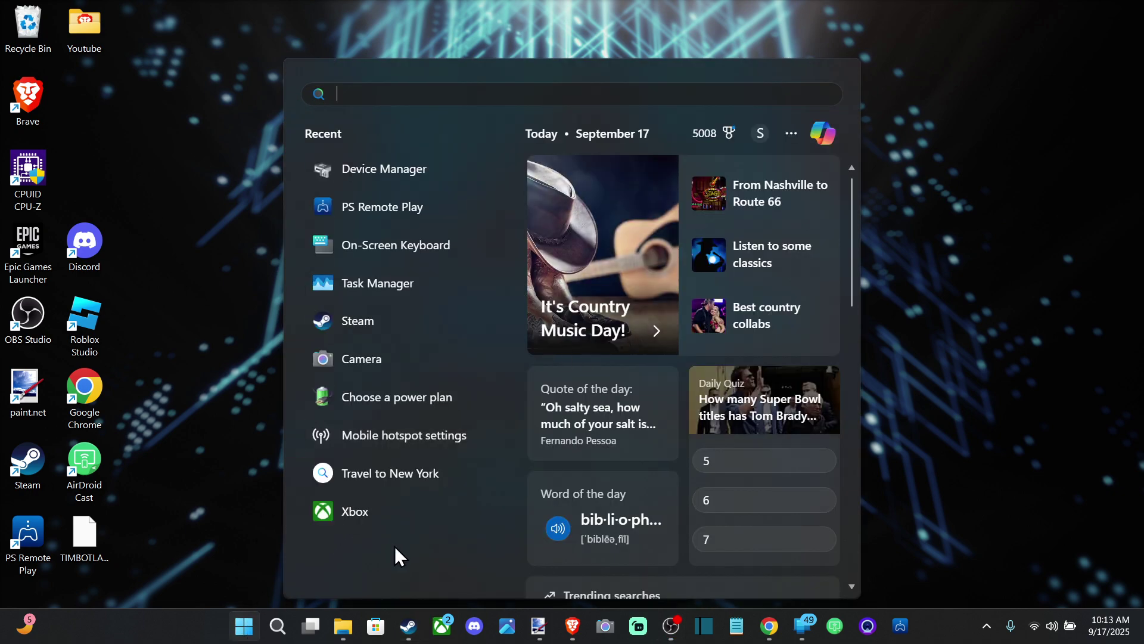
left_click(244, 626)
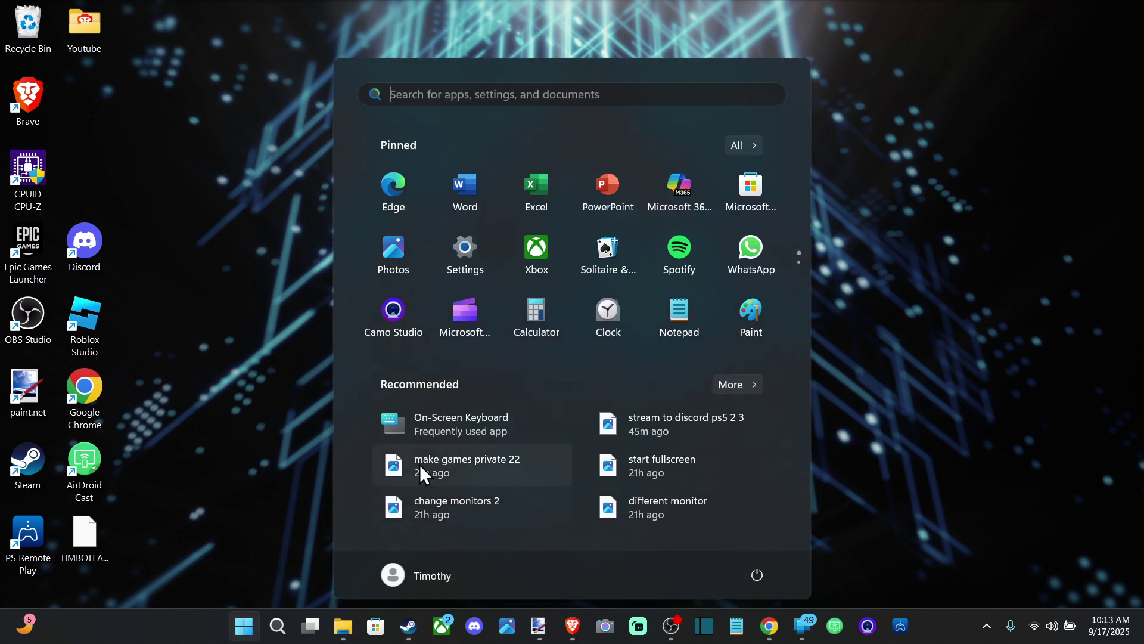
left_click(473, 246)
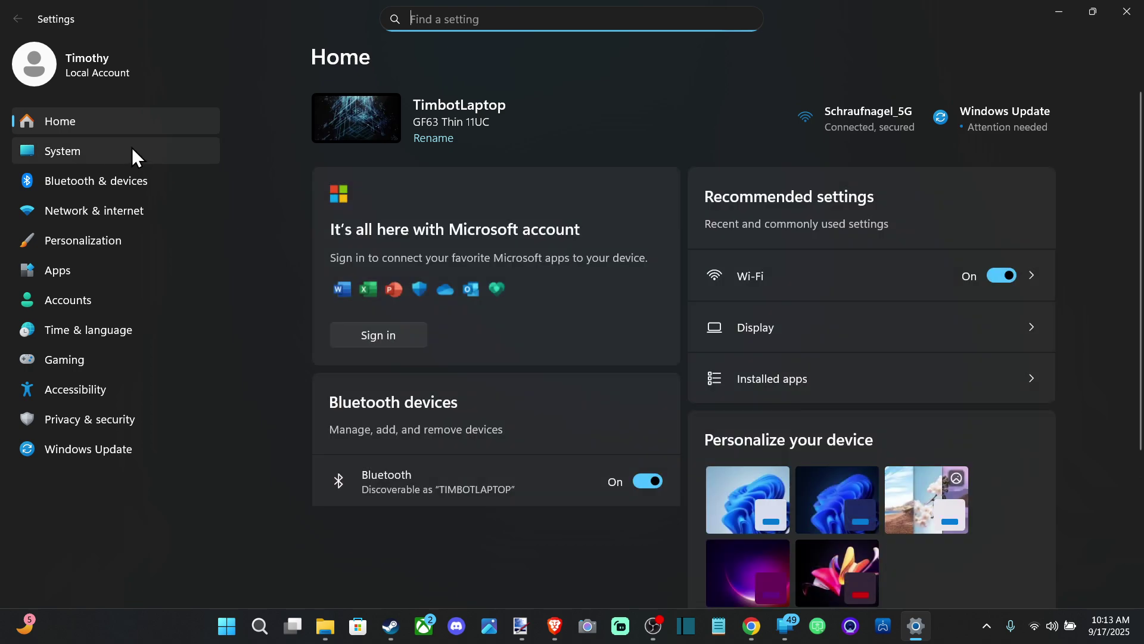
left_click(132, 150)
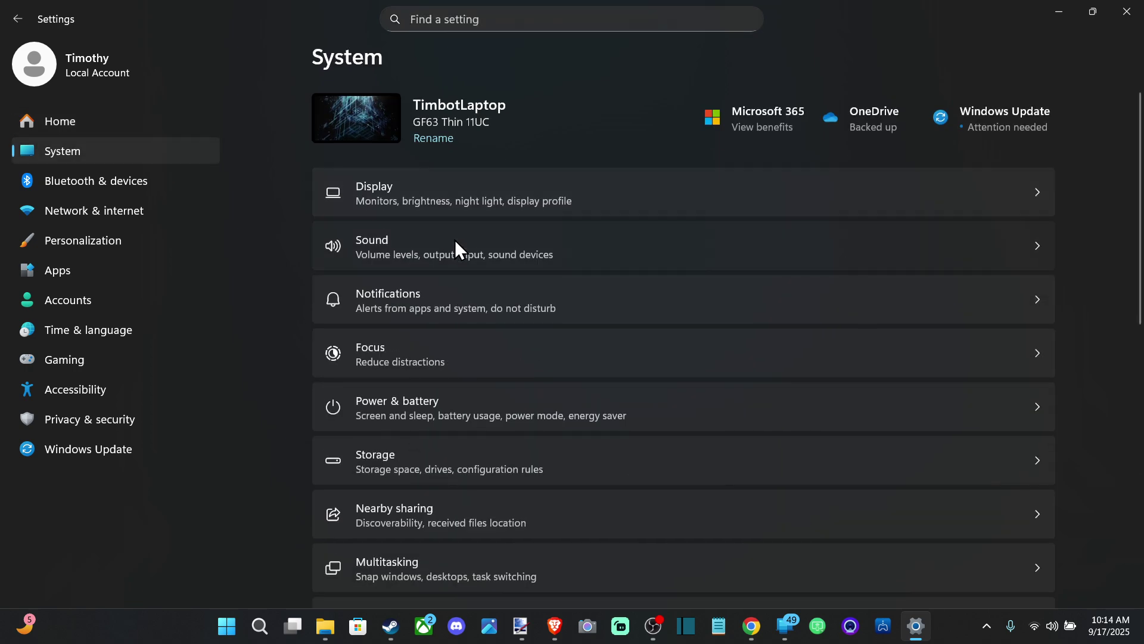
Open Sound settings and scroll to the Input list showing Headset Microphone as default.
left_click(456, 239)
scroll(275, 198, "down", 3)
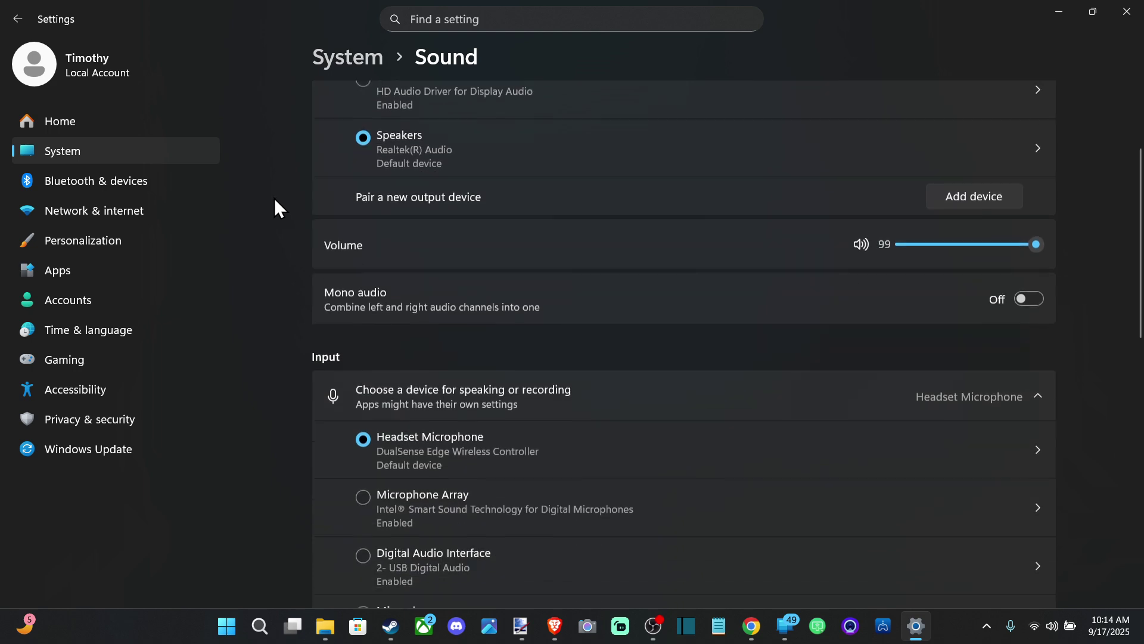
scroll(502, 378, "down", 3)
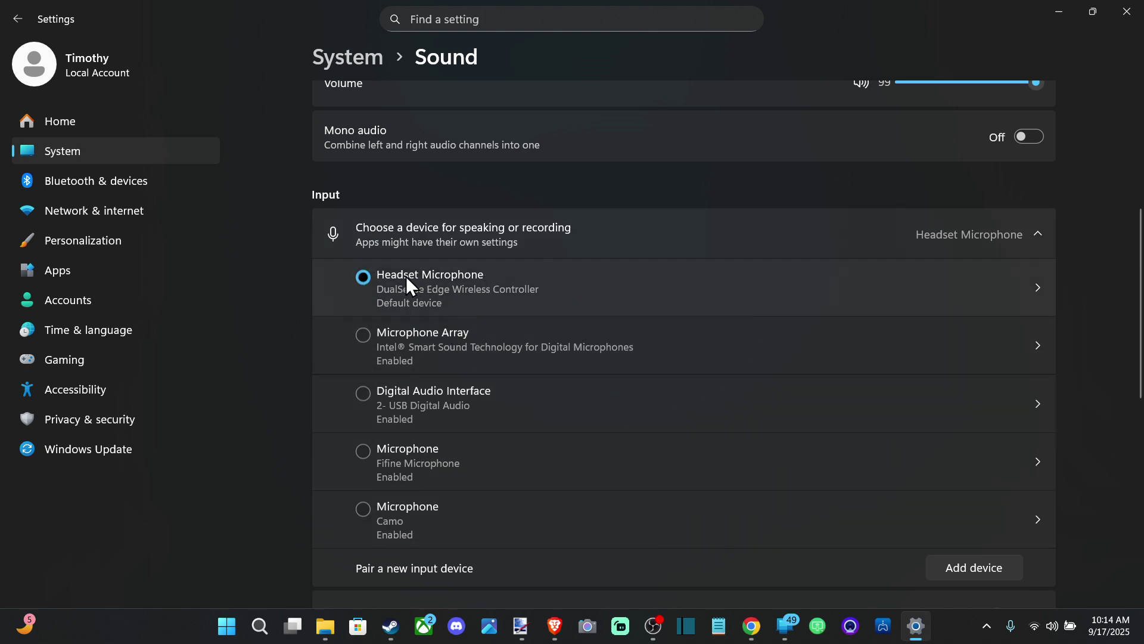
Set Headset Microphone input volume to 76, then record and play back a test sample.
left_click(618, 285)
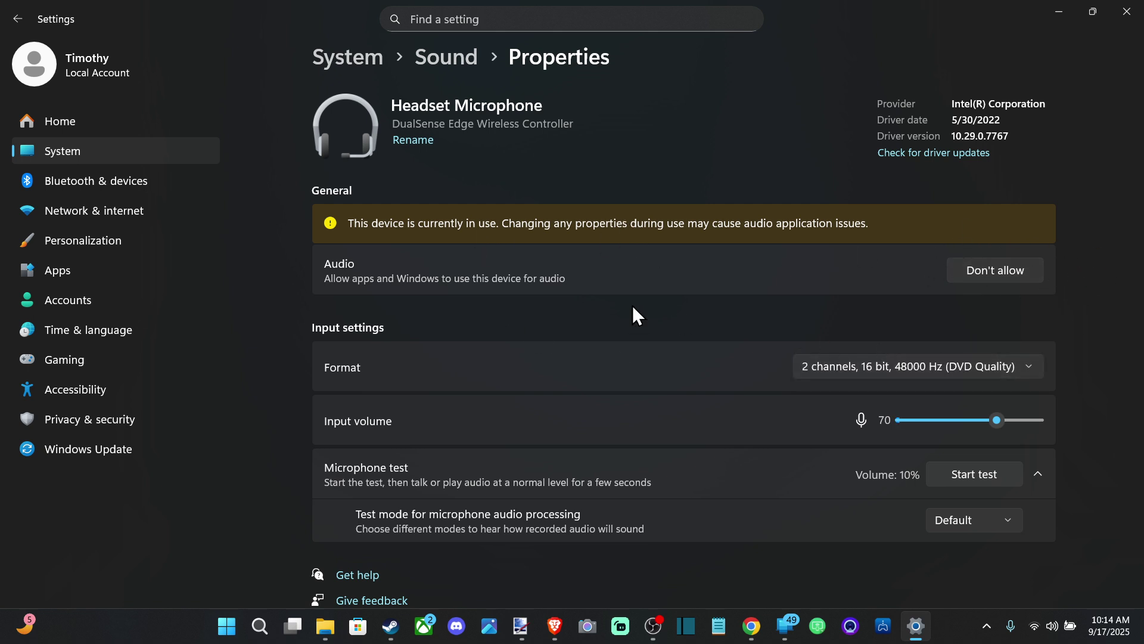
mouse_move(984, 424)
left_mouse_down()
mouse_move(912, 415)
mouse_move(1049, 407)
mouse_move(930, 427)
mouse_move(1002, 418)
left_mouse_up()
left_click(964, 474)
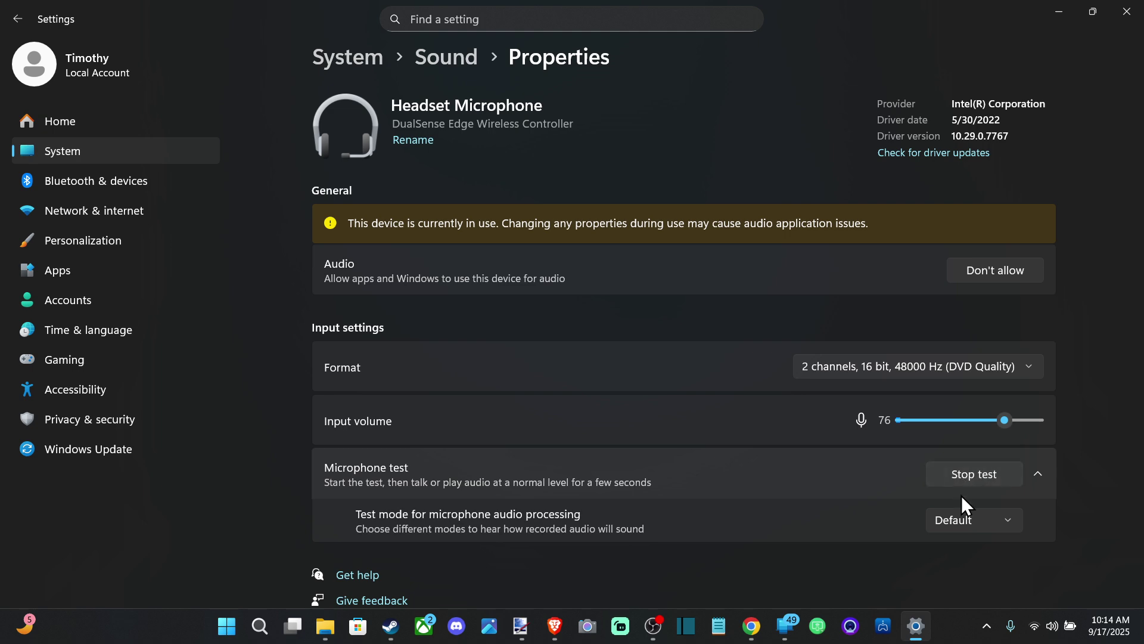
left_click(974, 478)
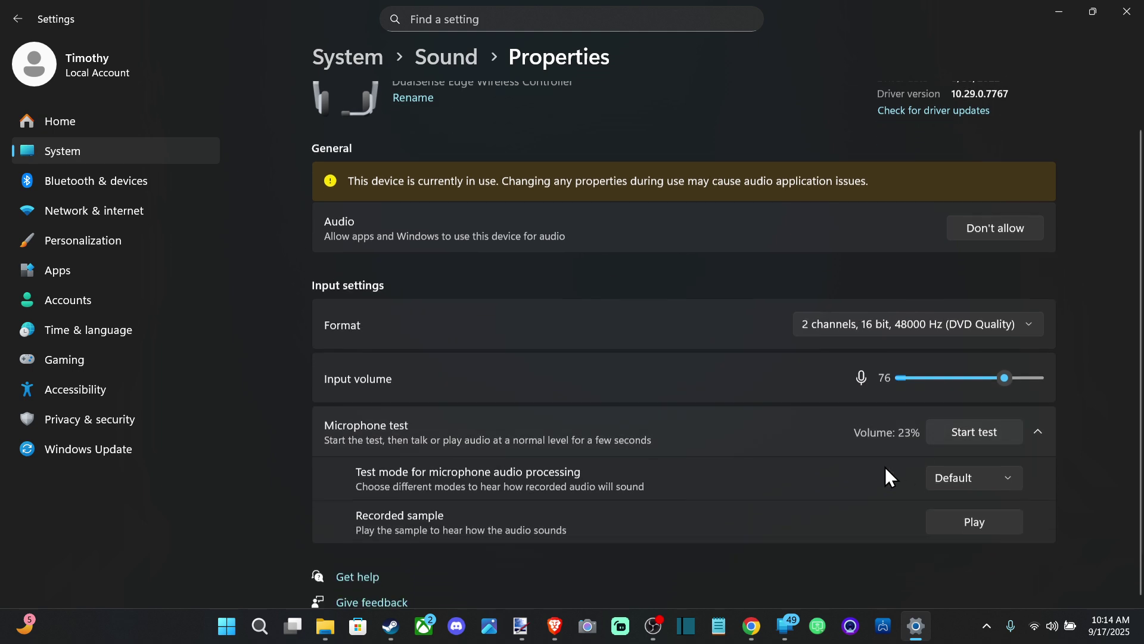
left_click(980, 519)
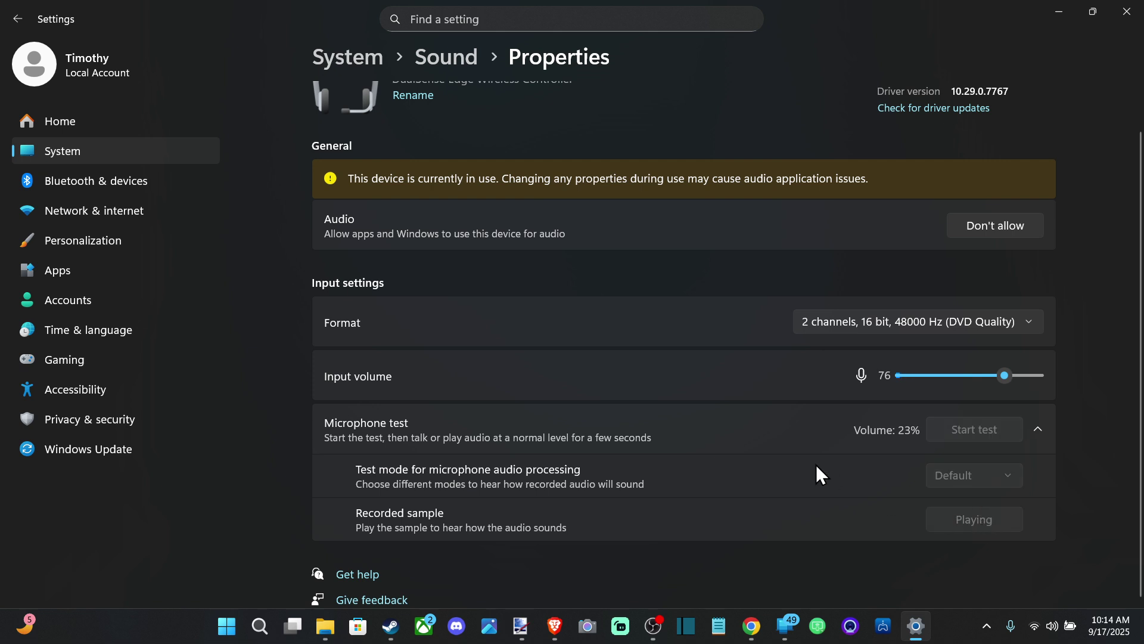
Check for microphone driver updates in Windows Update, then return to the microphone properties.
scroll(816, 471, "up", 2)
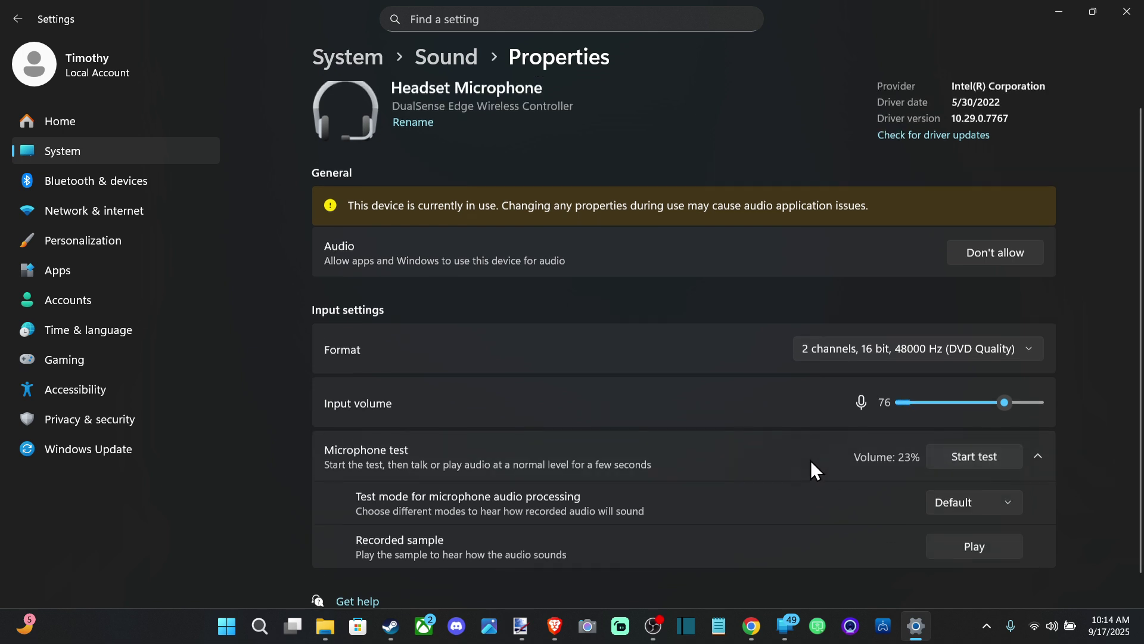
left_click(927, 154)
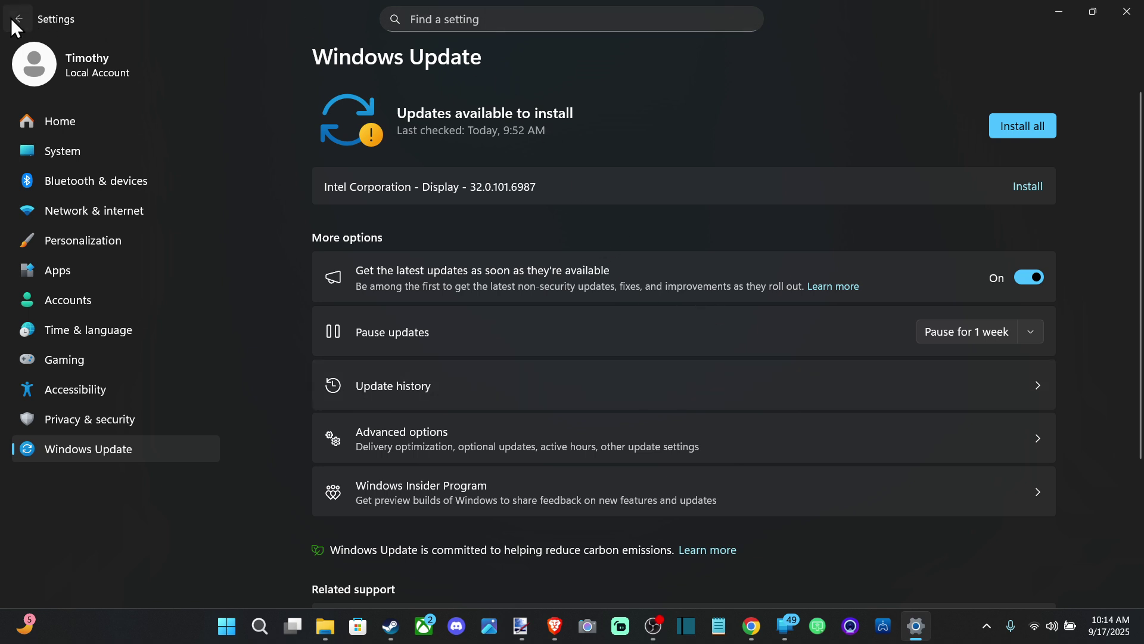
key("alt+Left")
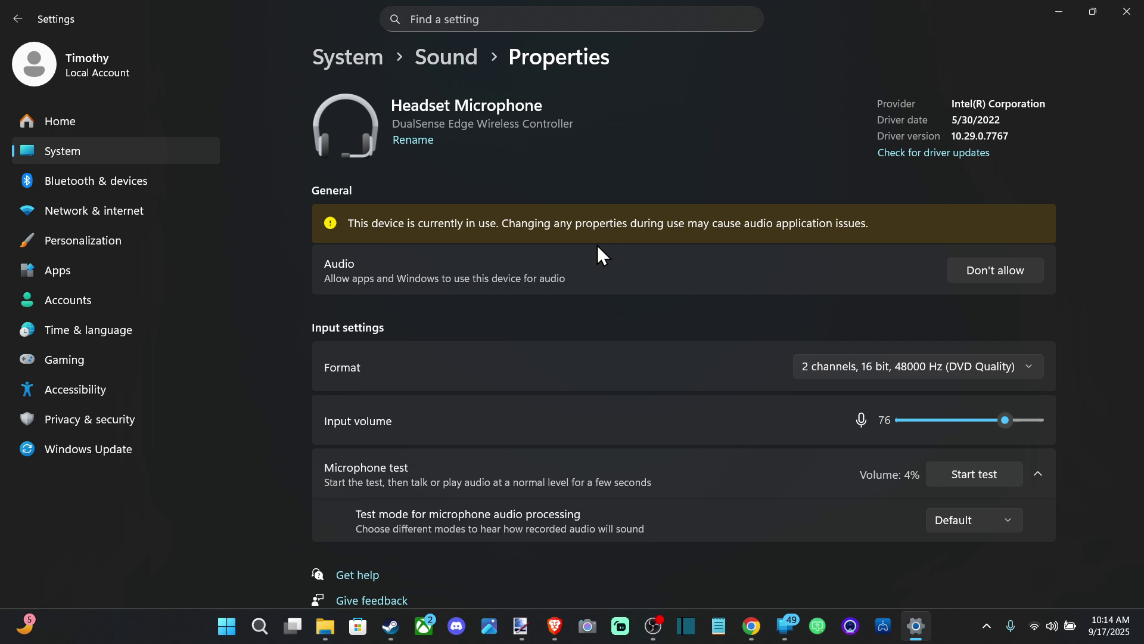
Return to the Sound page and reopen the Headset Microphone properties.
left_click(459, 56)
scroll(626, 393, "down", 2)
scroll(647, 367, "down", 3)
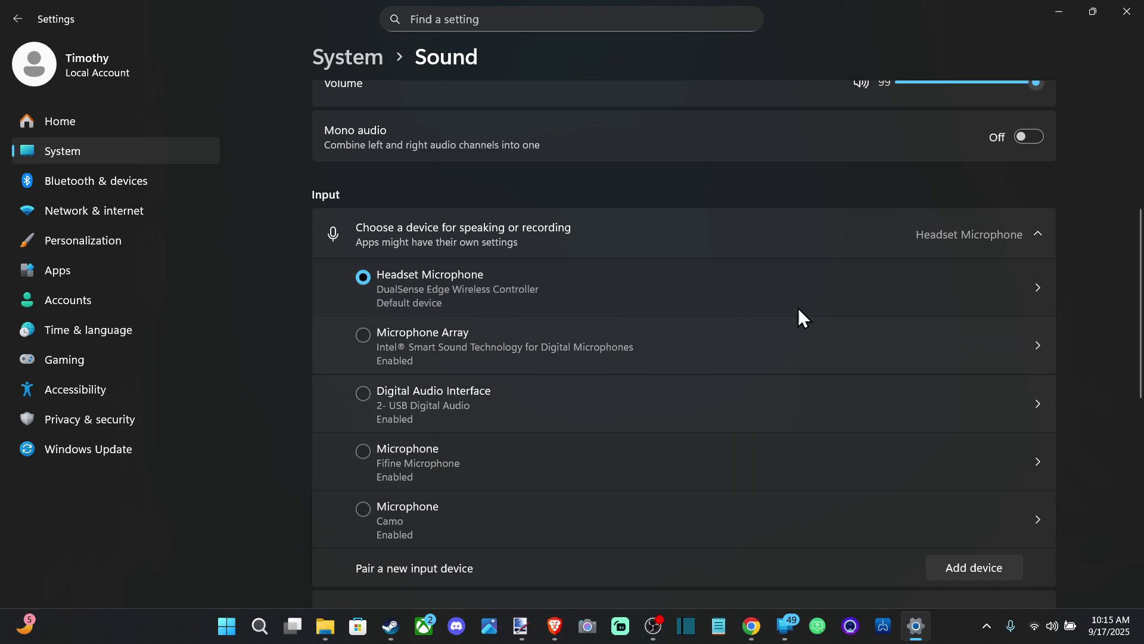
left_click(781, 307)
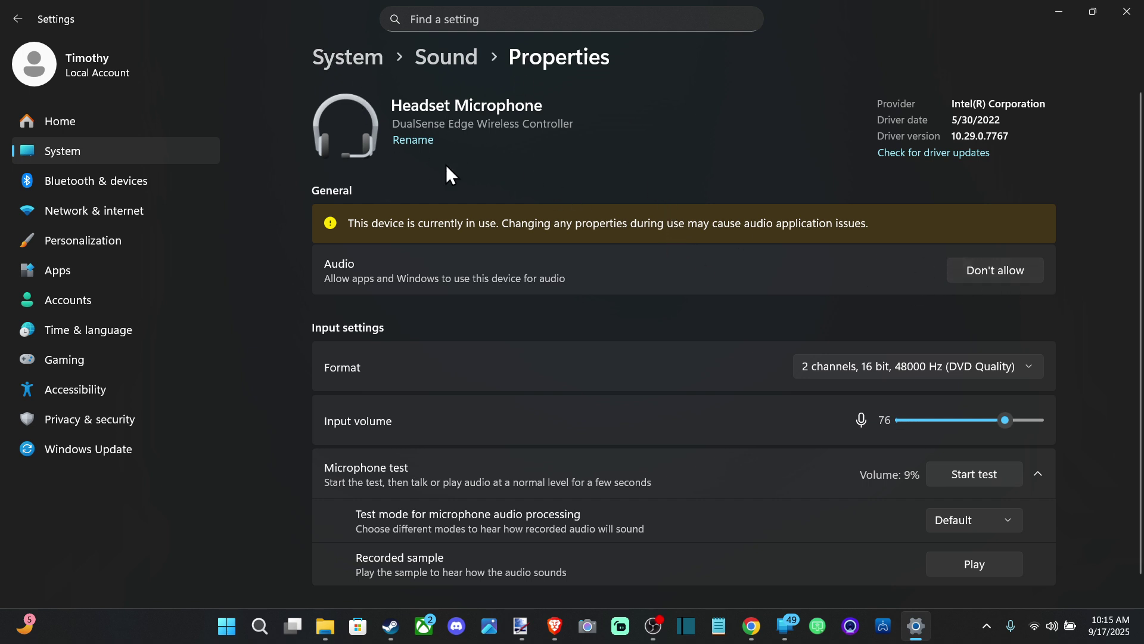
Go back to the Sound page and scroll down to the Advanced options.
left_click(466, 56)
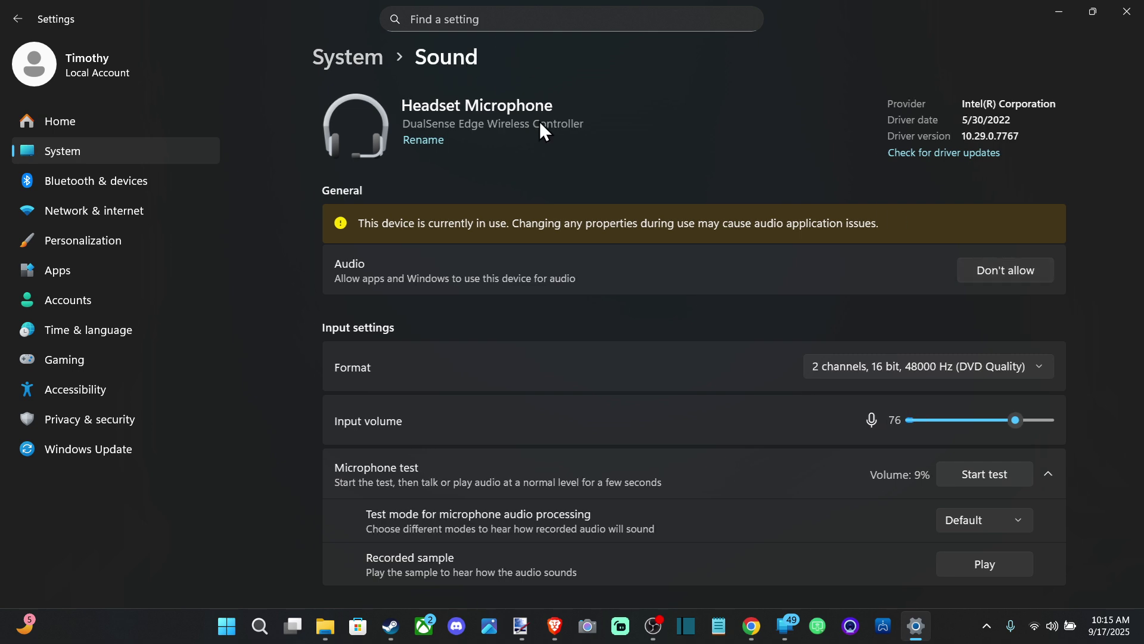
scroll(605, 310, "down", 8)
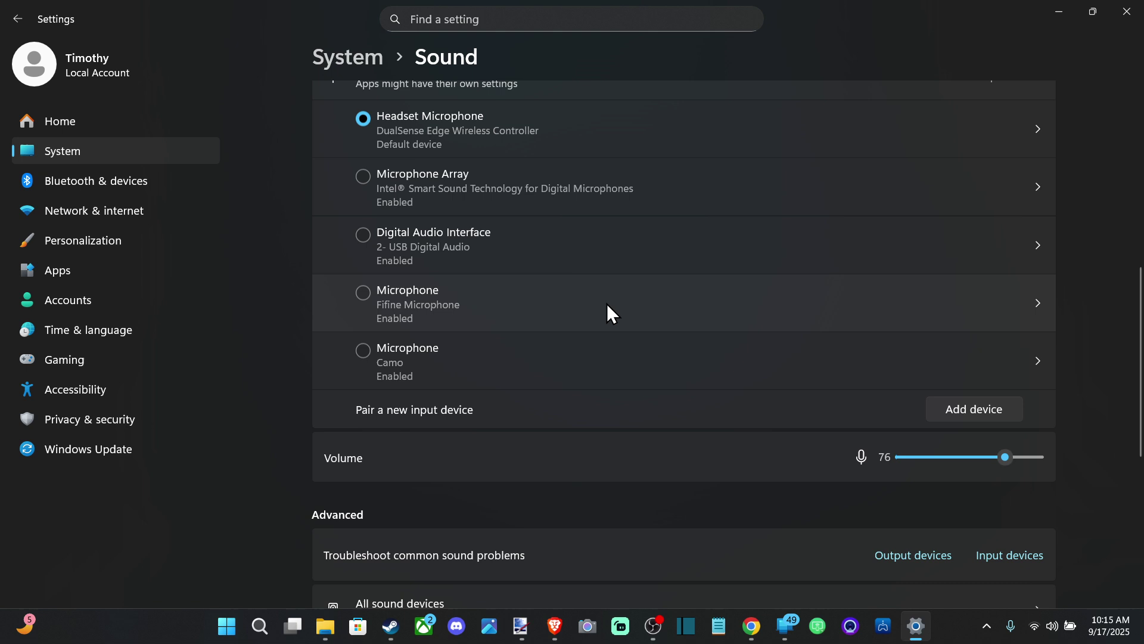
scroll(539, 244, "down", 4)
scroll(466, 274, "down", 2)
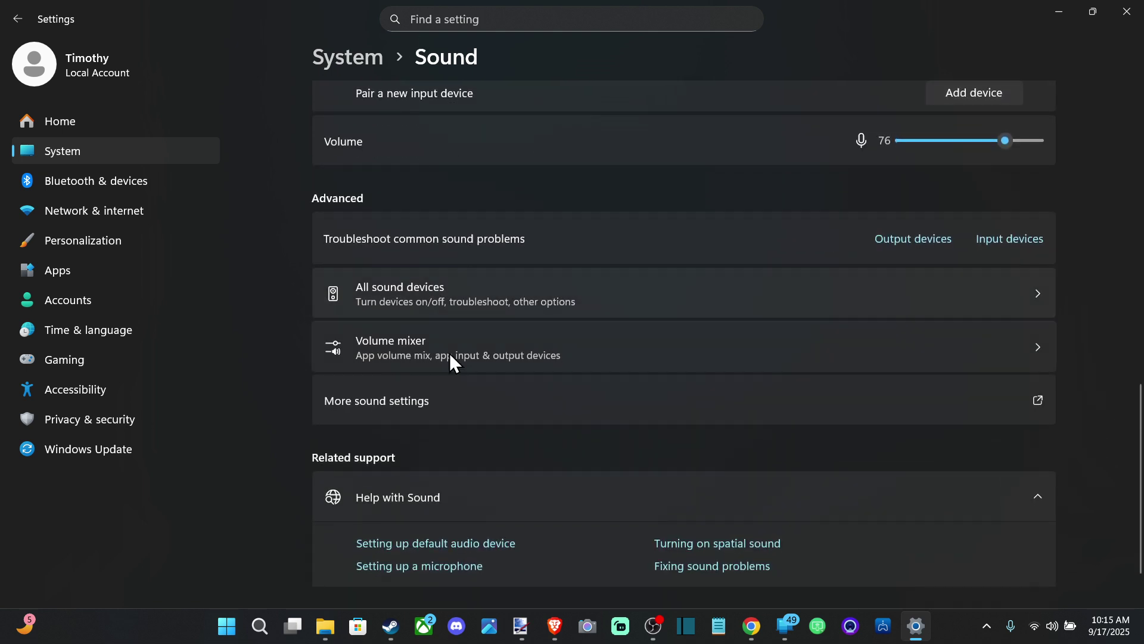
Open the classic Sound panel via More sound settings and select Headset Microphone under Recording.
left_click(404, 405)
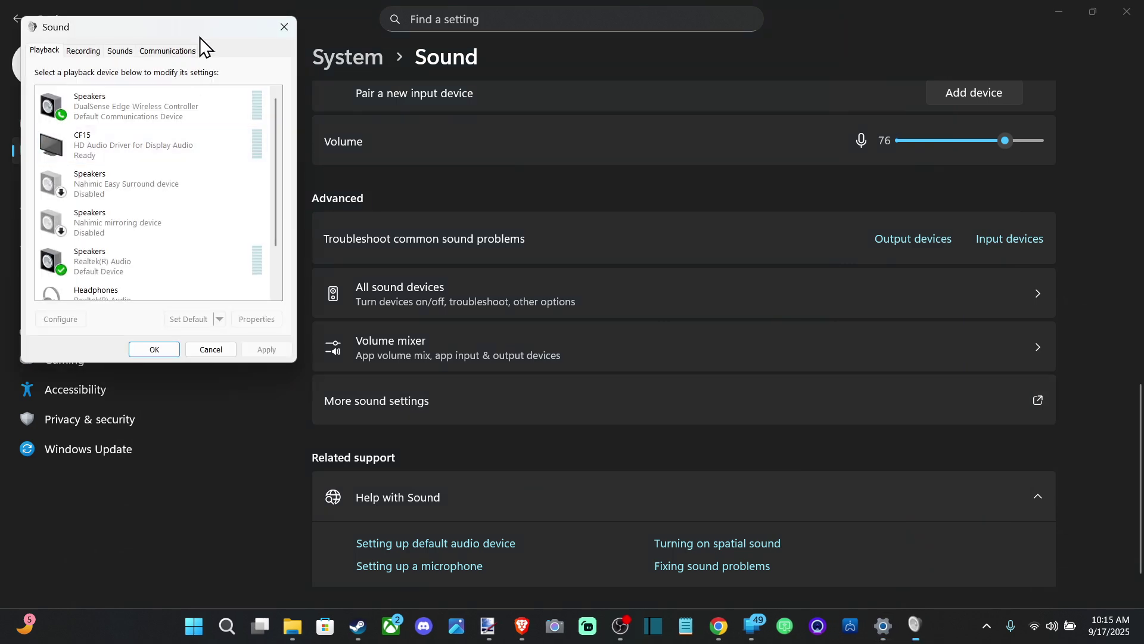
left_click_drag(200, 30, 595, 123)
left_click(478, 141)
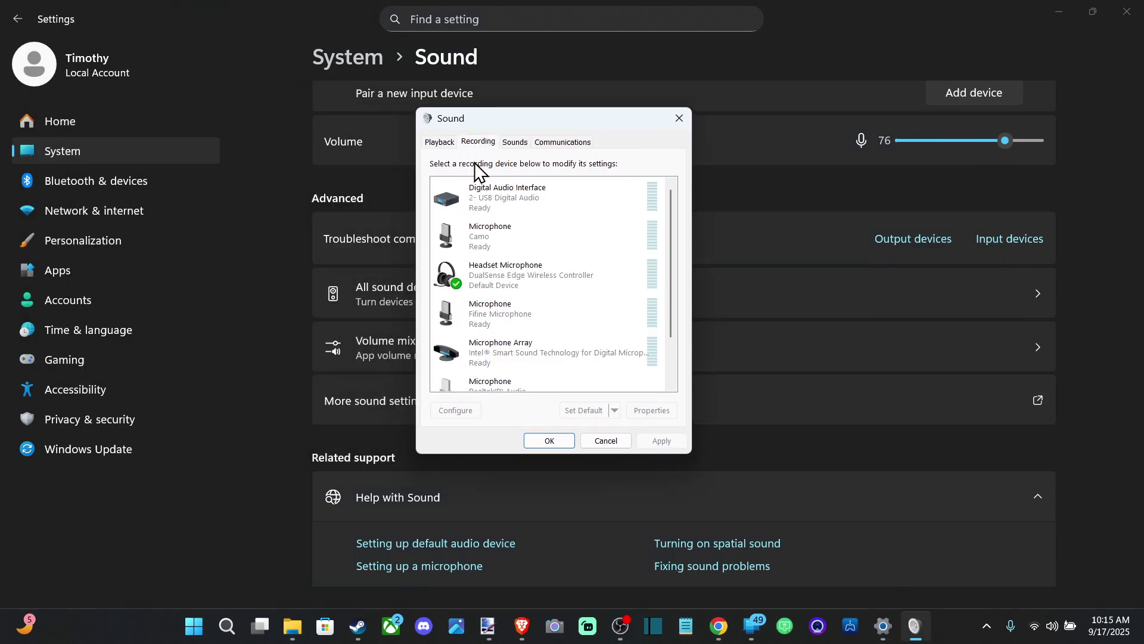
left_click(518, 273)
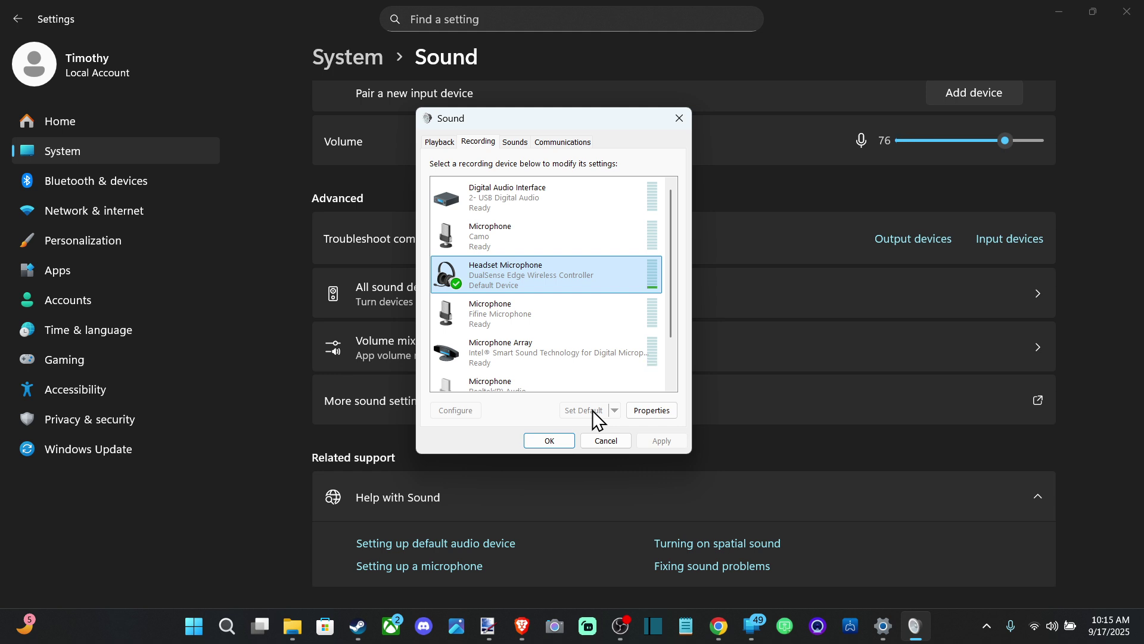
scroll(560, 336, "down", 1)
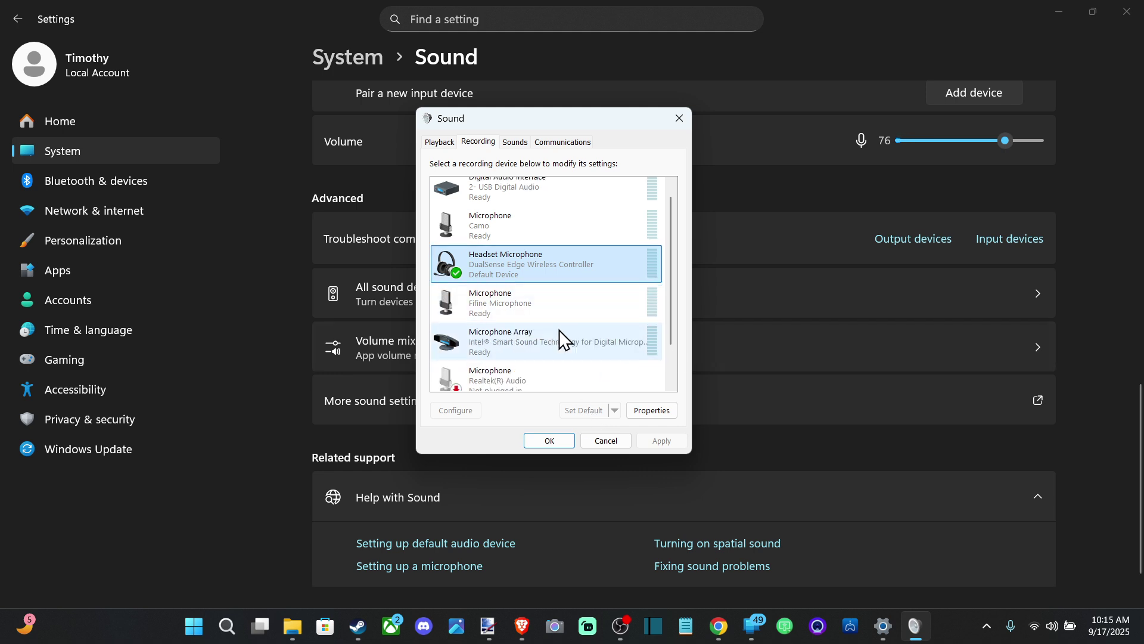
scroll(560, 334, "up", 1)
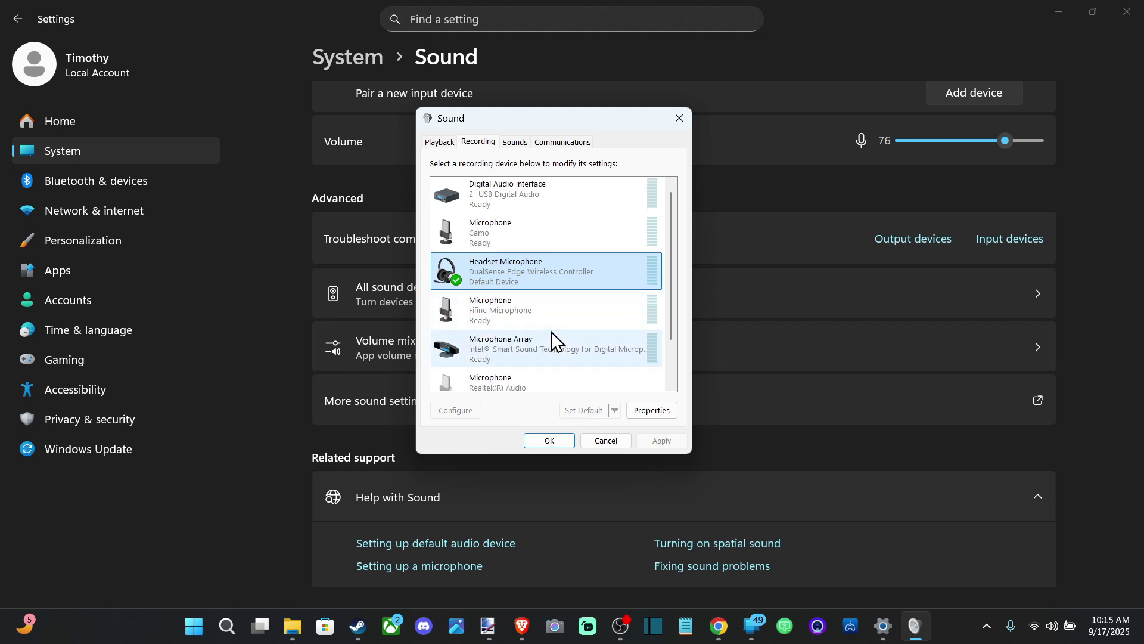
scroll(552, 331, "down", 1)
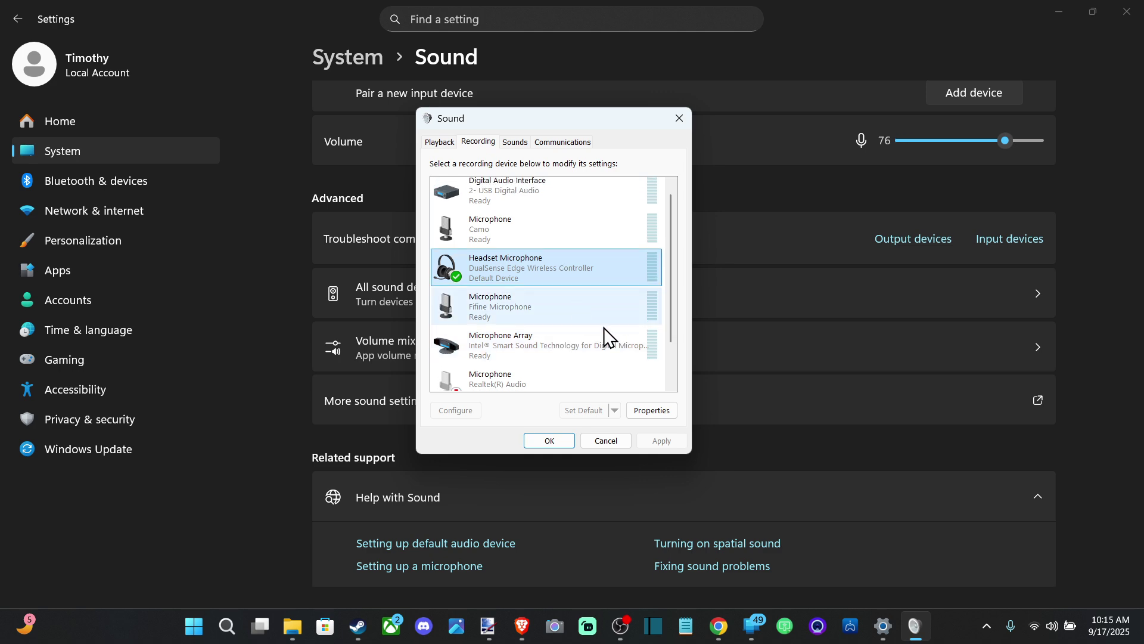
In Headset Microphone Properties, turn 'Listen to this device' on, apply, then off and apply.
left_click(649, 410)
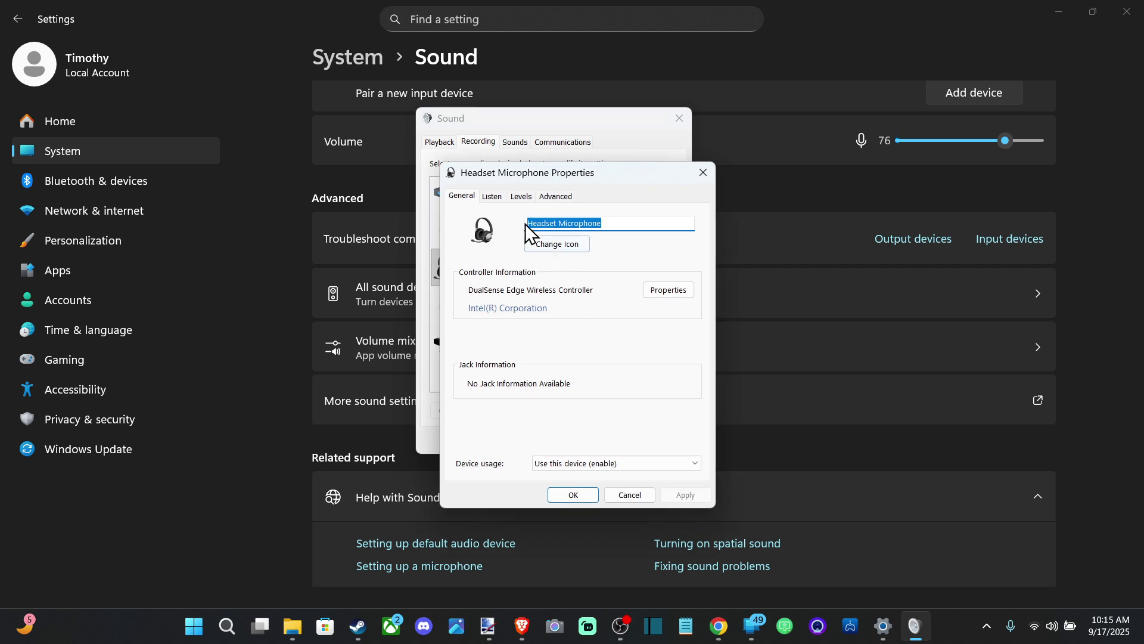
left_click(492, 197)
left_click(482, 308)
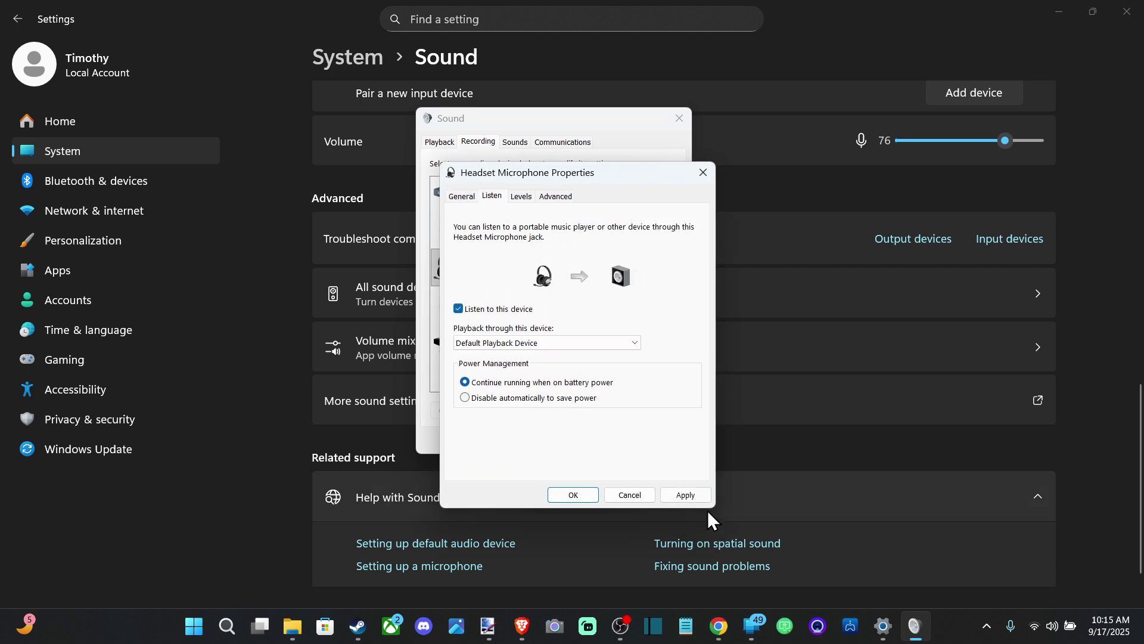
left_click(686, 495)
left_click(458, 309)
left_click(693, 496)
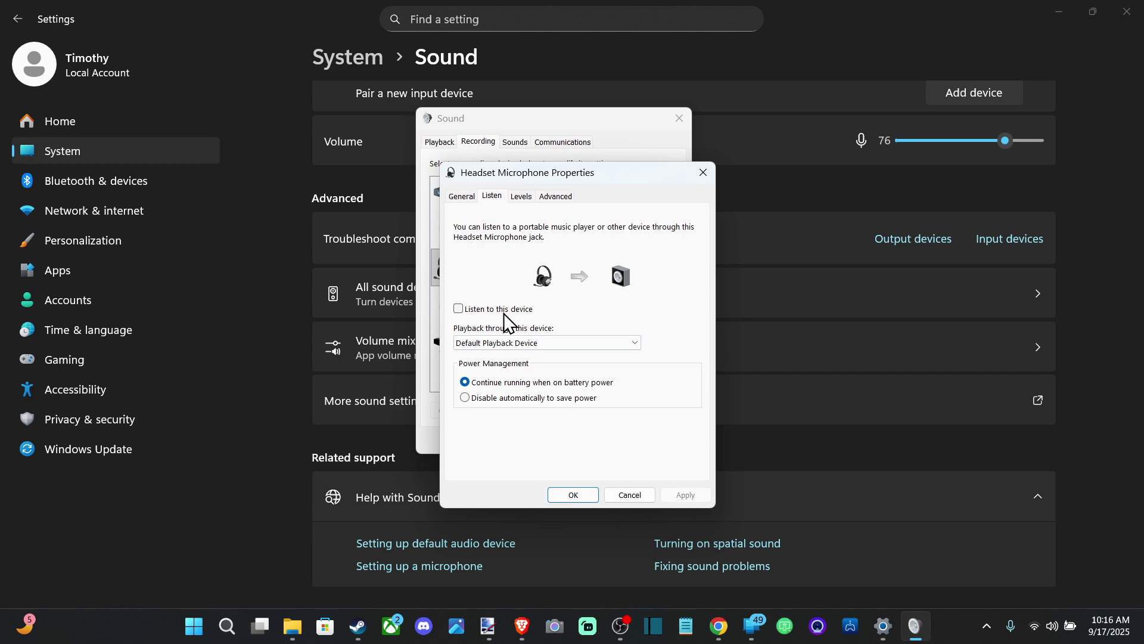
Review the Levels (76) and Advanced (48000 Hz) tabs, then close the properties dialog.
left_click(522, 197)
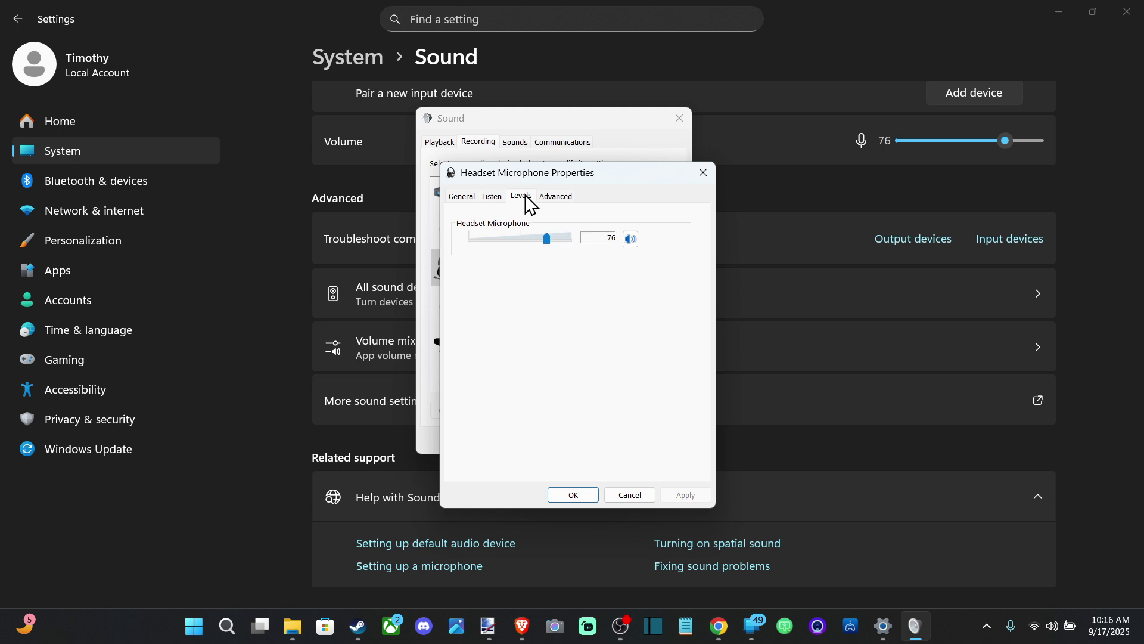
left_click(556, 197)
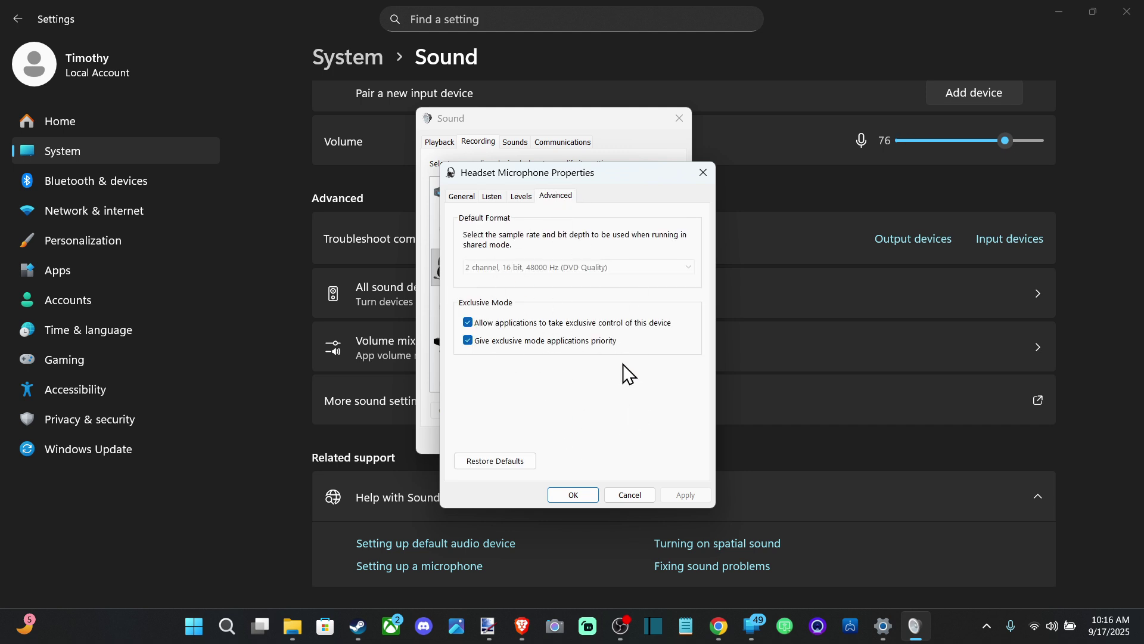
left_click(522, 197)
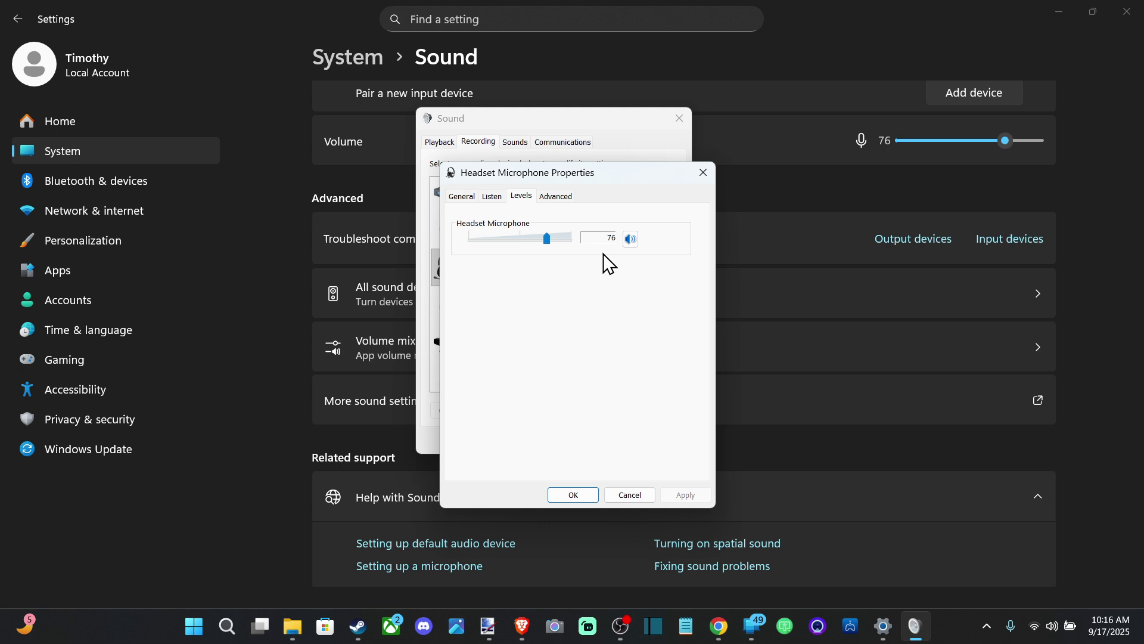
left_click(500, 201)
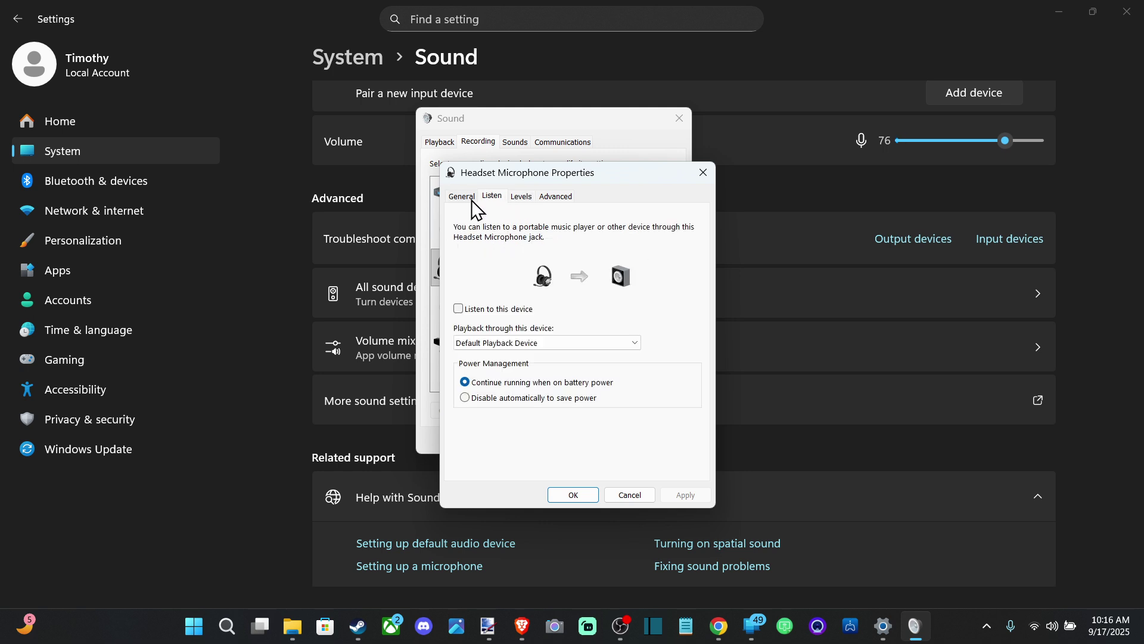
left_click(471, 199)
left_click(701, 172)
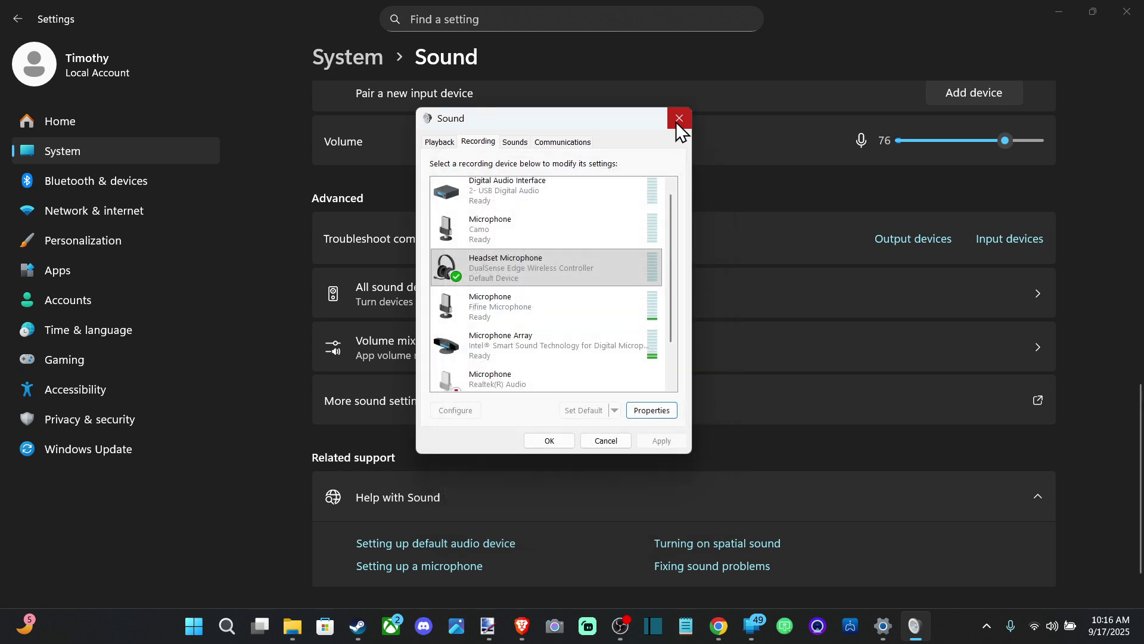
scroll(525, 342, "down", 2)
scroll(531, 341, "up", 3)
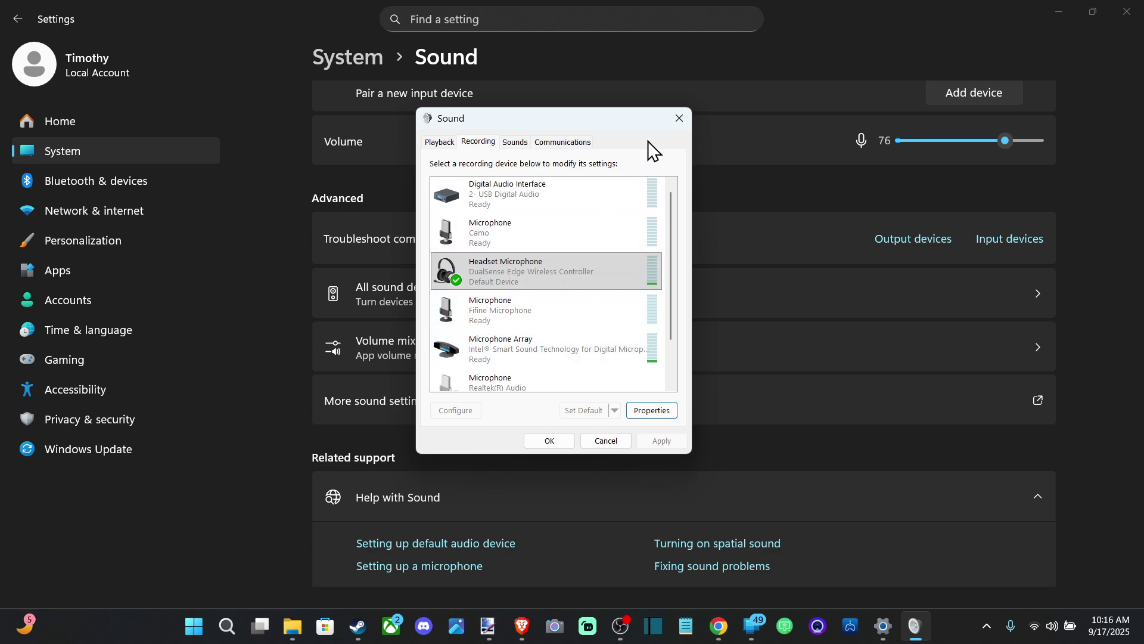
left_click(678, 118)
left_click(450, 350)
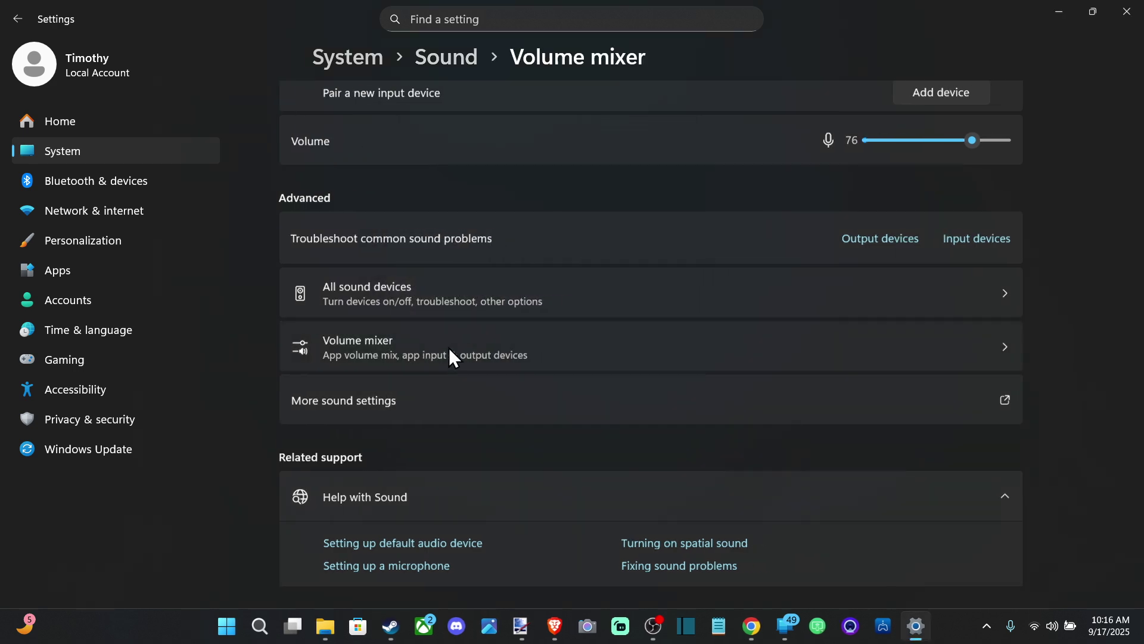
scroll(572, 320, "down", 5)
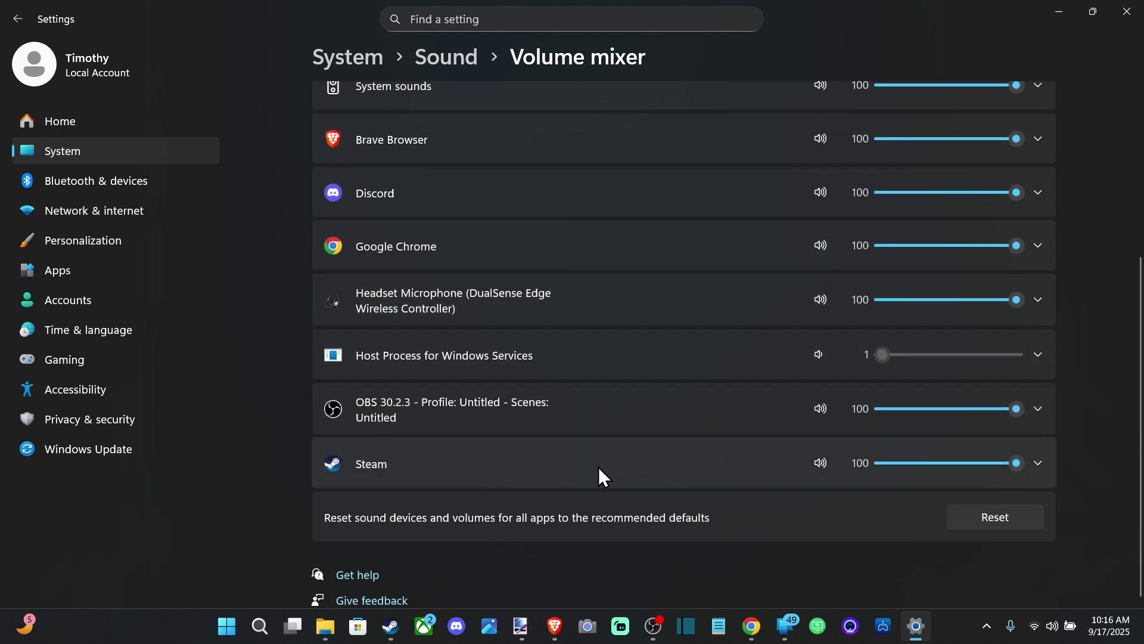
left_click(598, 467)
scroll(602, 465, "down", 2)
Check Steam's Input device list and leave it on Default.
left_click(984, 468)
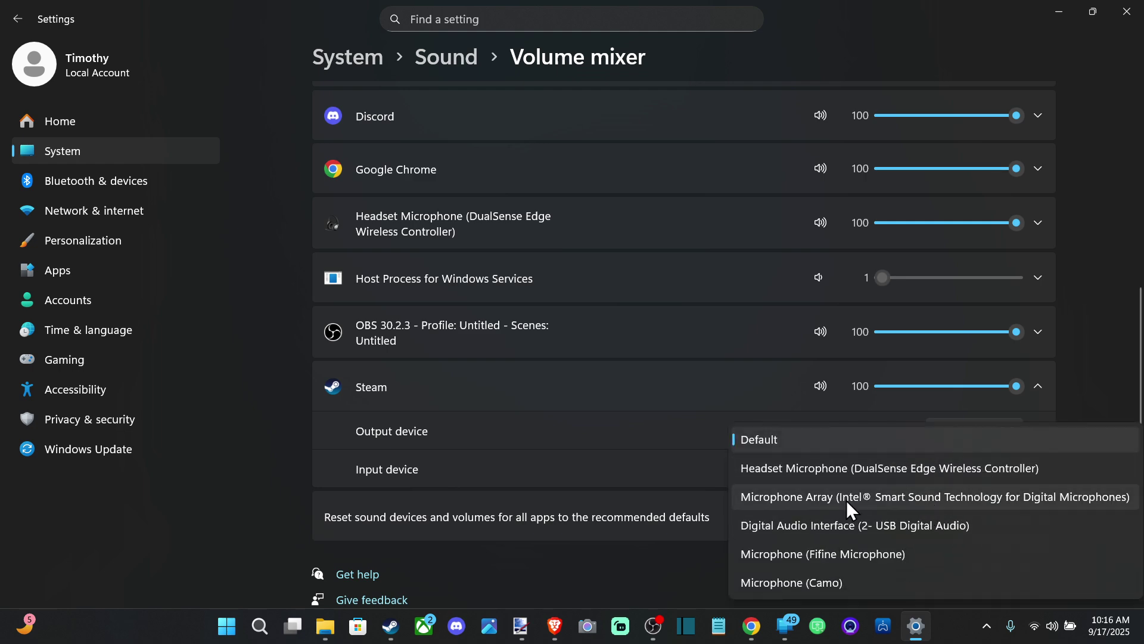
left_click(646, 469)
scroll(667, 467, "up", 5)
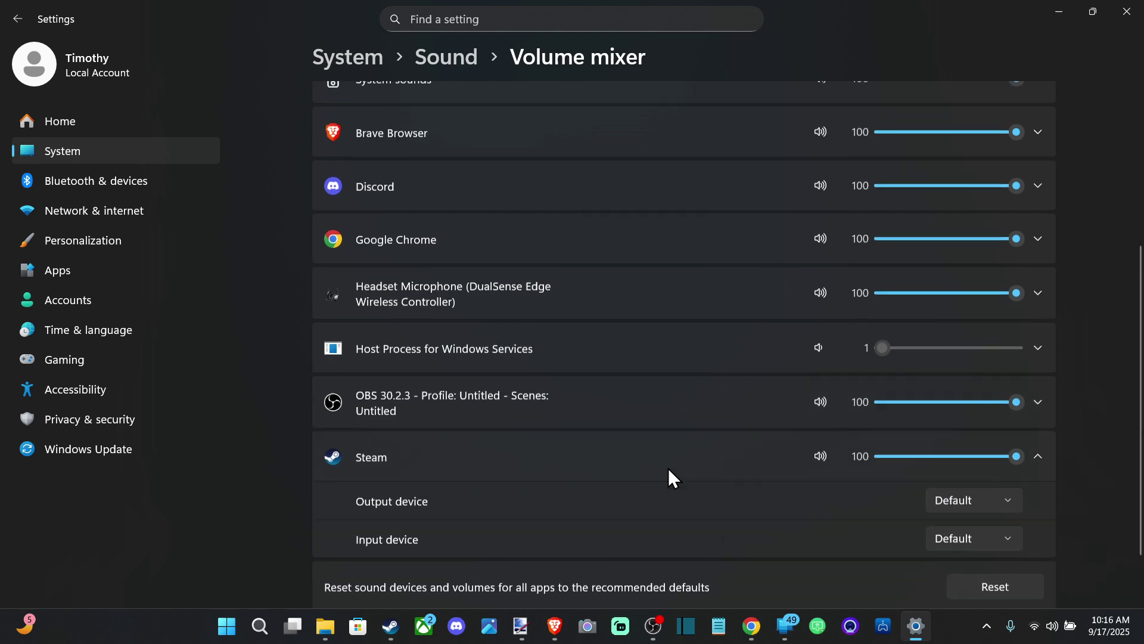
scroll(677, 470, "down", 4)
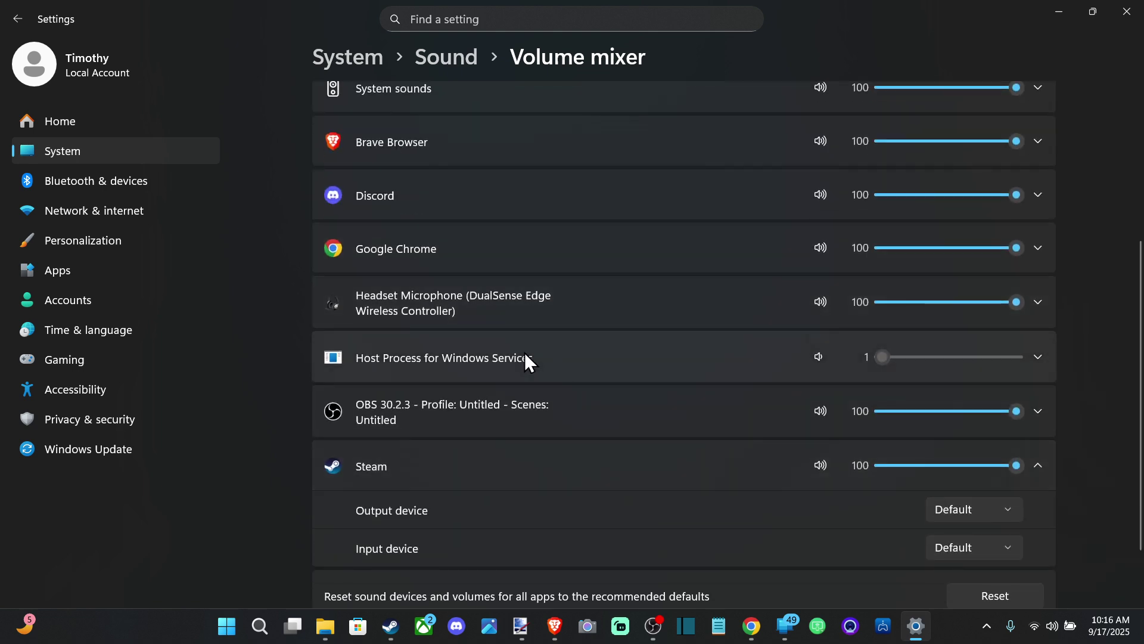
scroll(524, 357, "up", 4)
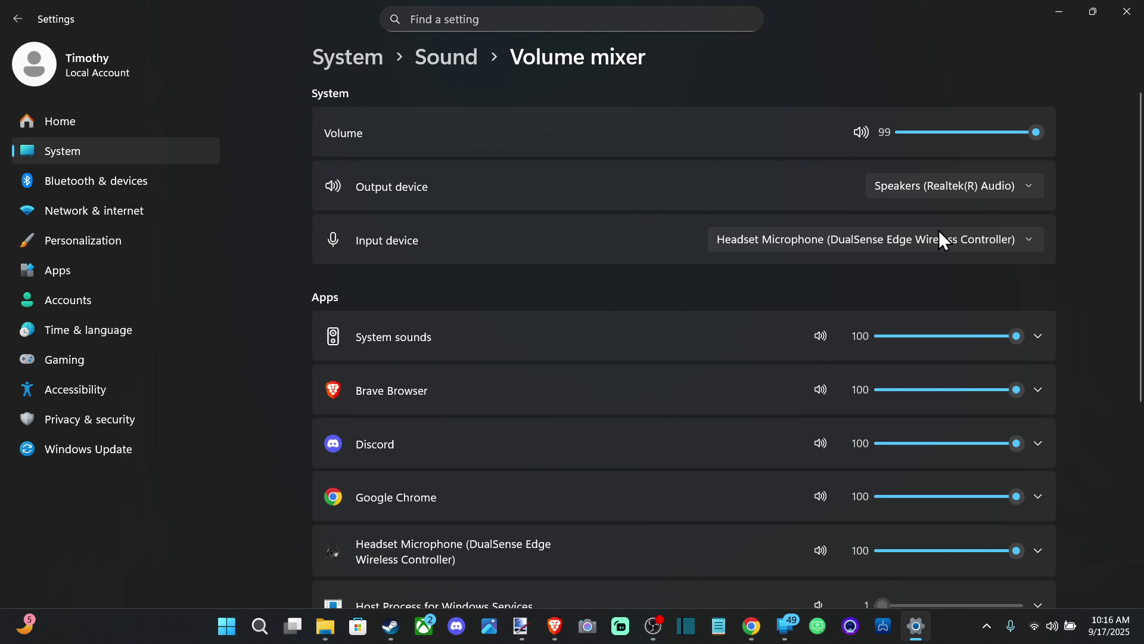
scroll(674, 285, "down", 2)
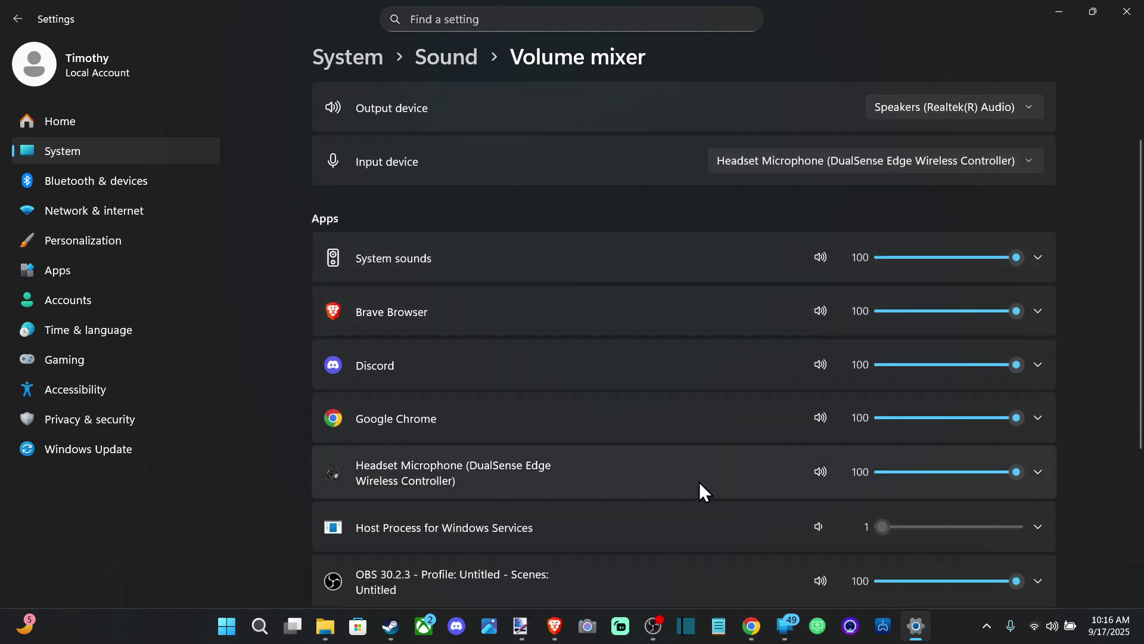
scroll(699, 481, "down", 4)
scroll(718, 416, "up", 5)
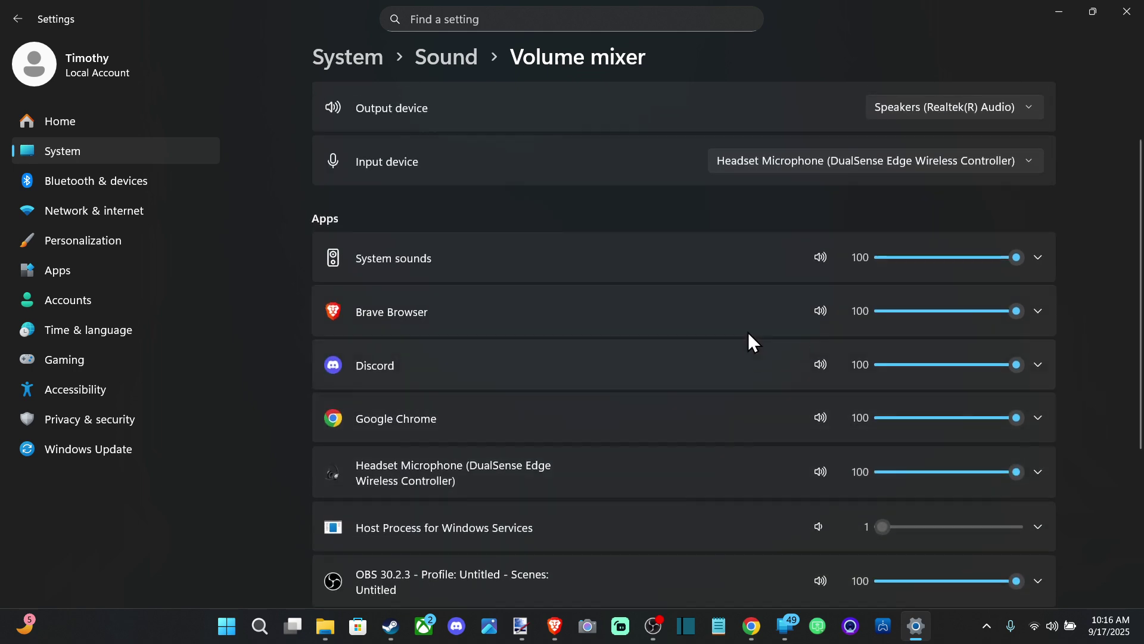
Back on the Sound page, run the Input devices troubleshooter and move the Get Help window.
left_click(447, 58)
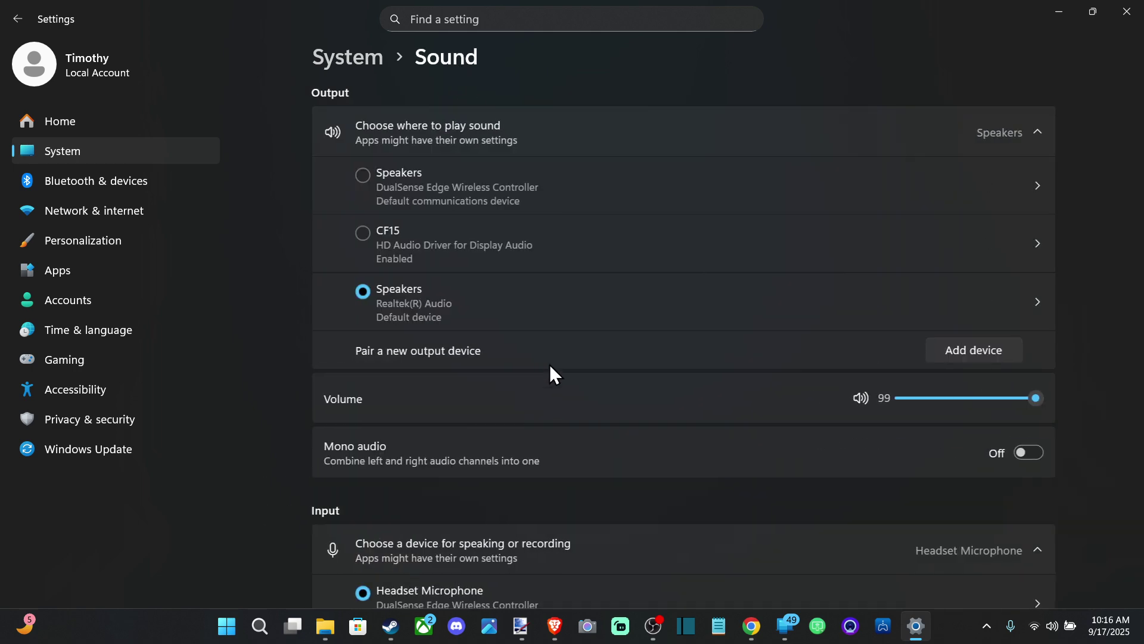
scroll(519, 414, "down", 4)
scroll(525, 408, "down", 5)
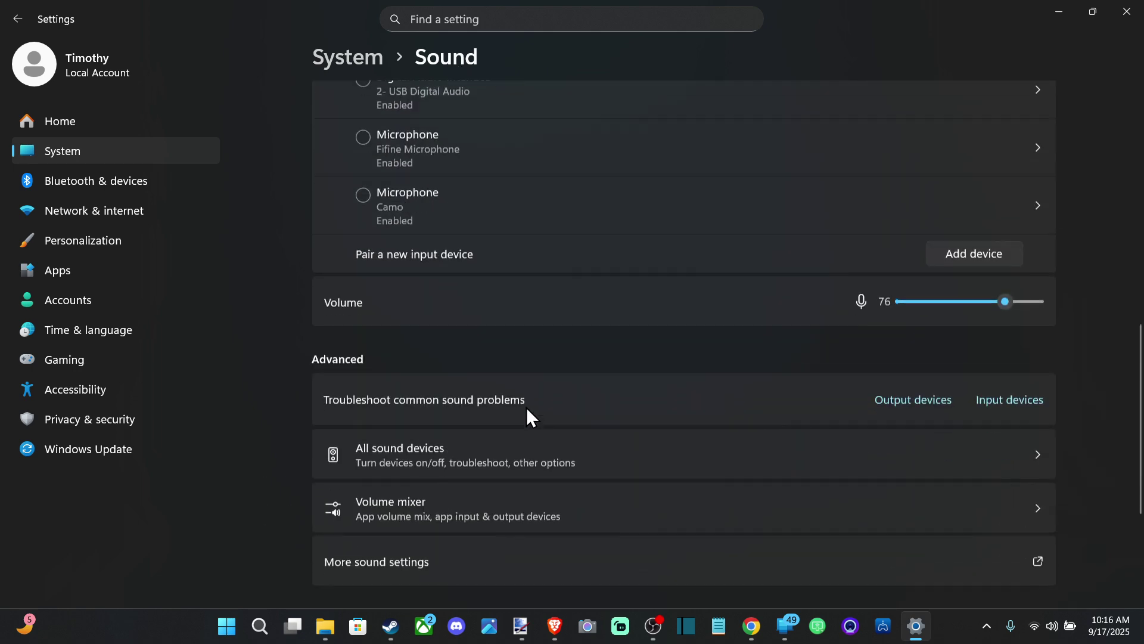
scroll(527, 407, "down", 2)
scroll(526, 409, "up", 4)
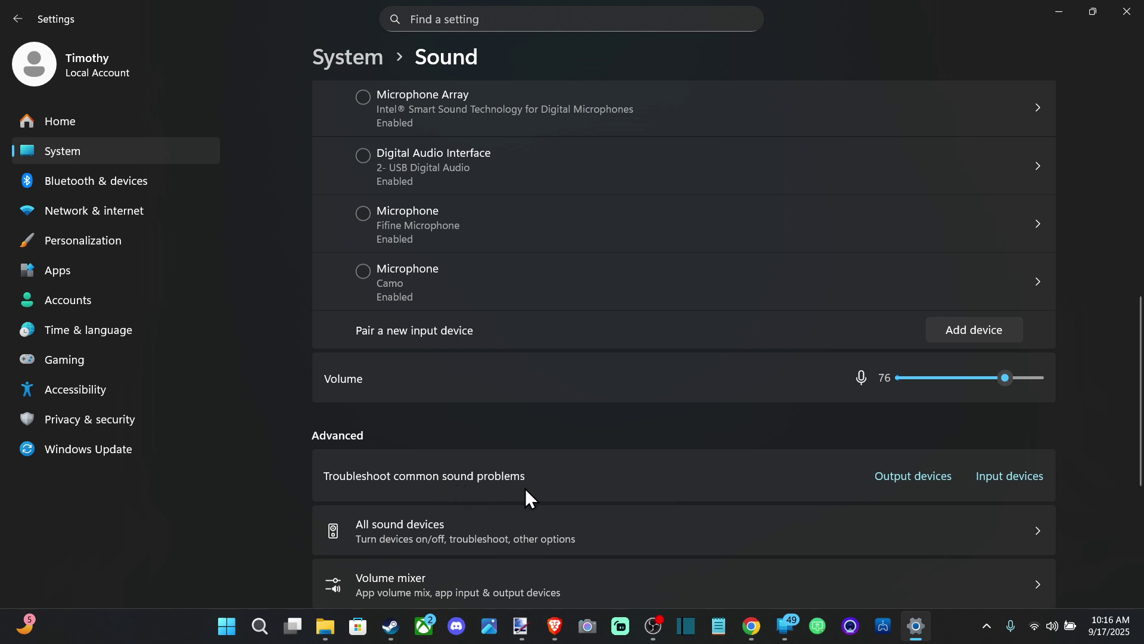
left_click(987, 482)
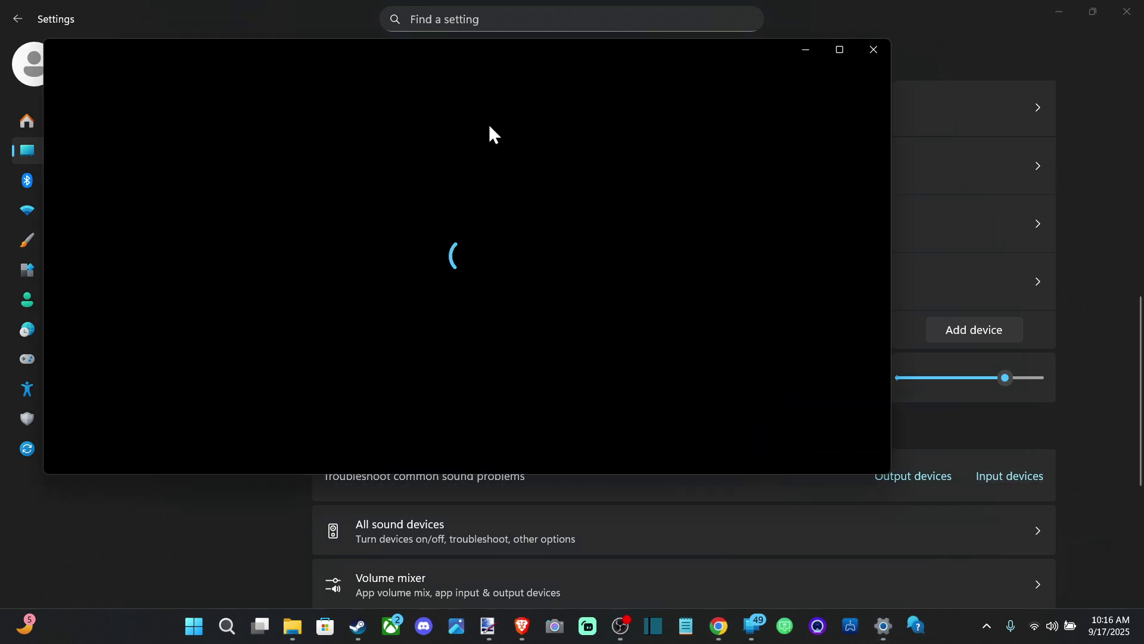
left_click_drag(622, 74, 585, 83)
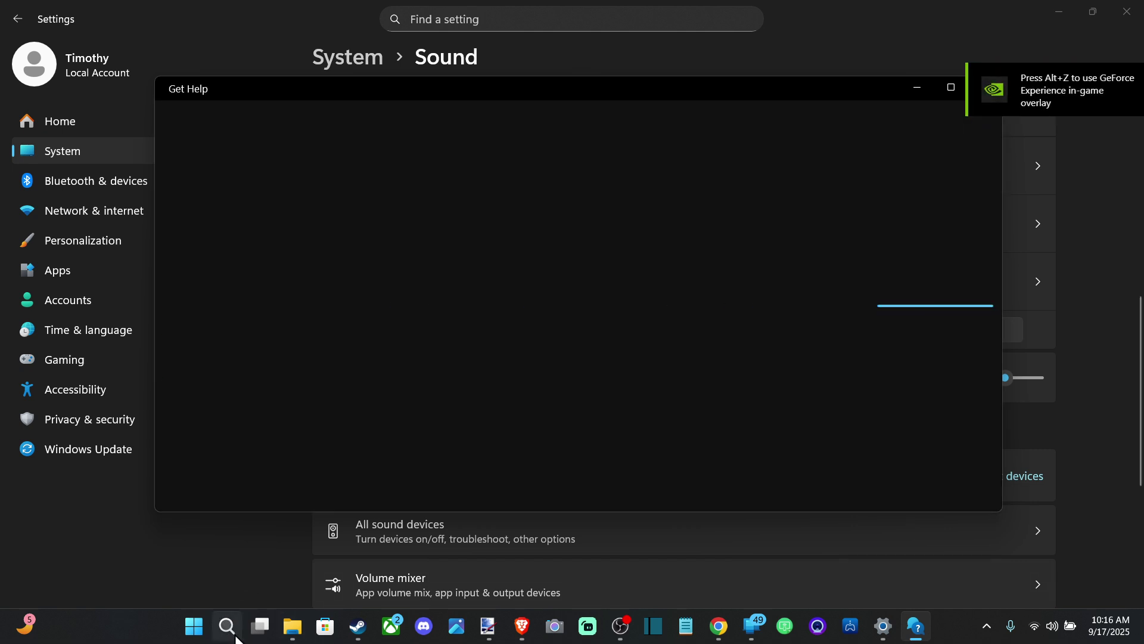
Search 'de' to launch Device Manager and expand Audio inputs and outputs.
left_click(234, 638)
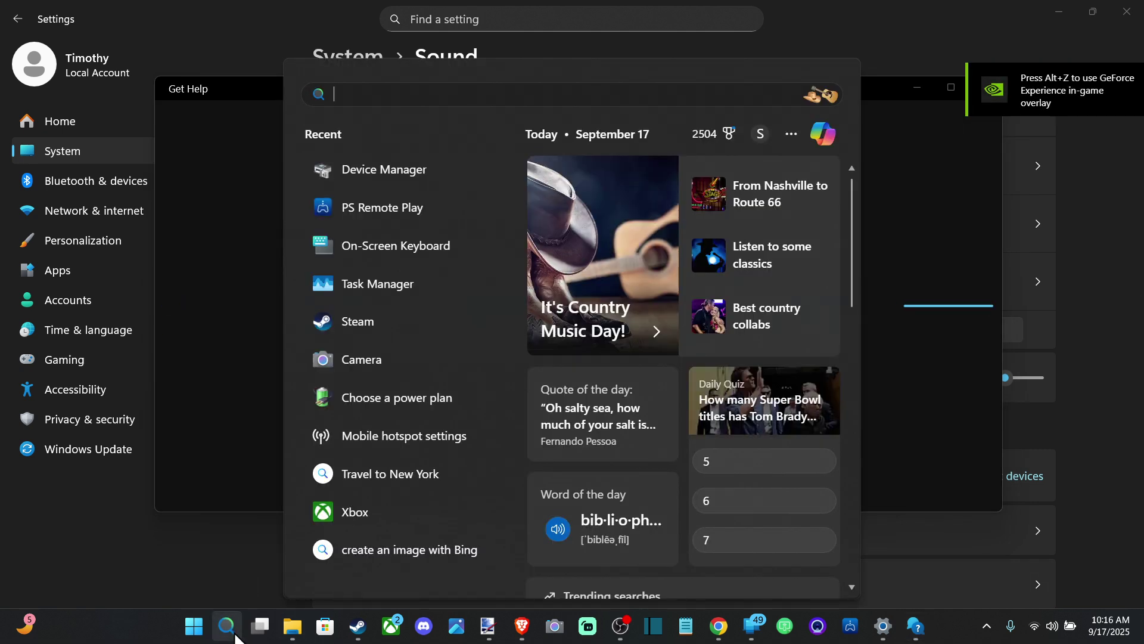
type("device Manager")
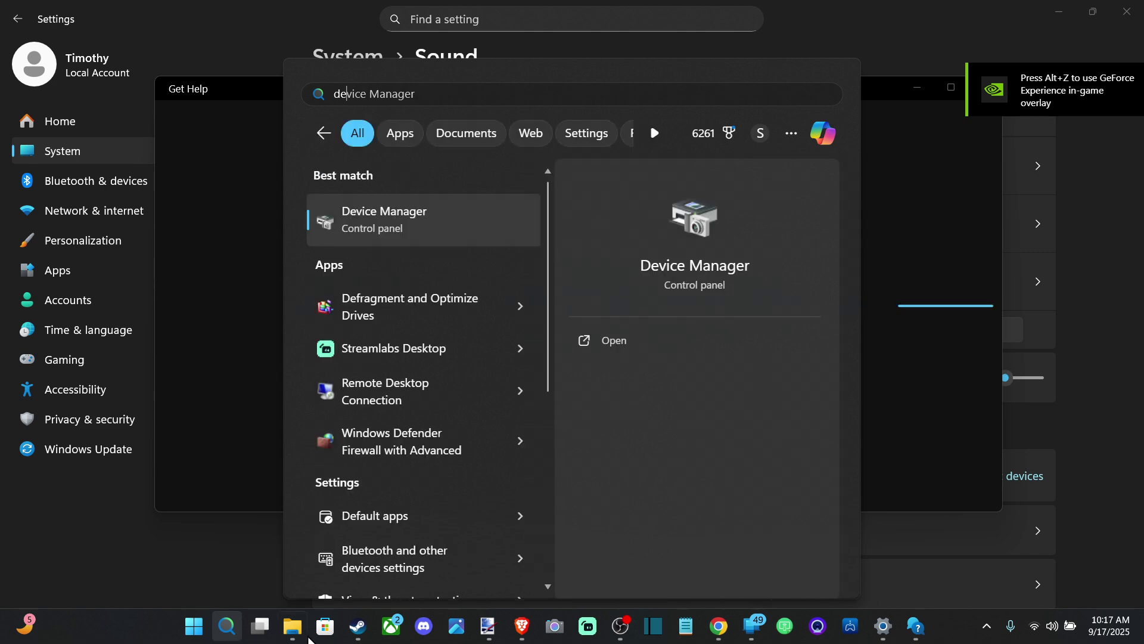
left_click(421, 221)
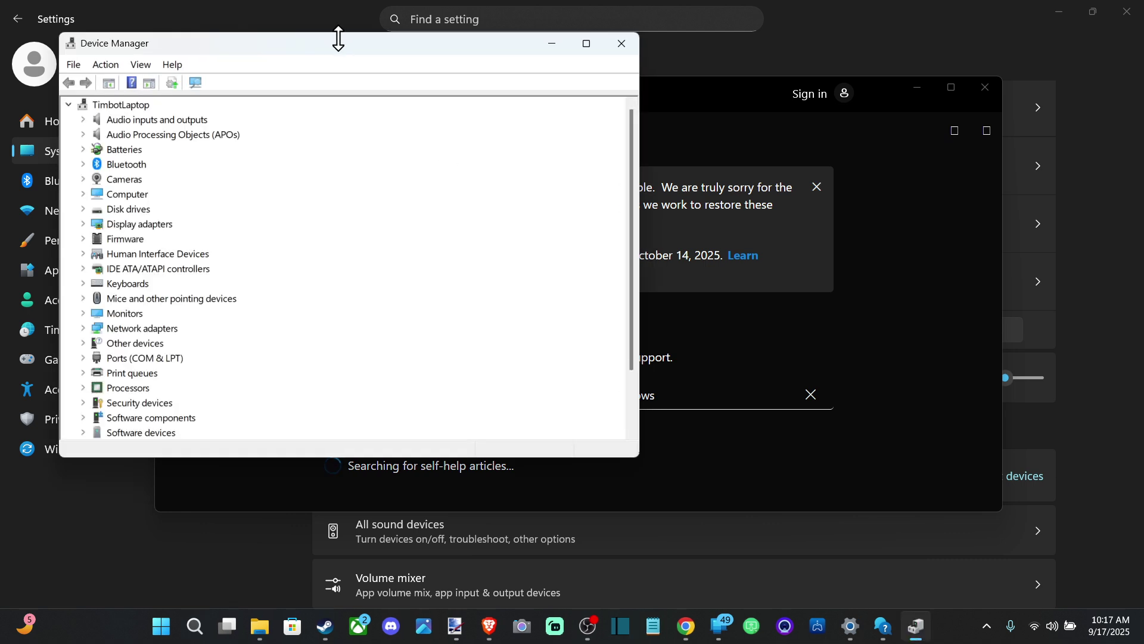
left_click_drag(335, 34, 689, 115)
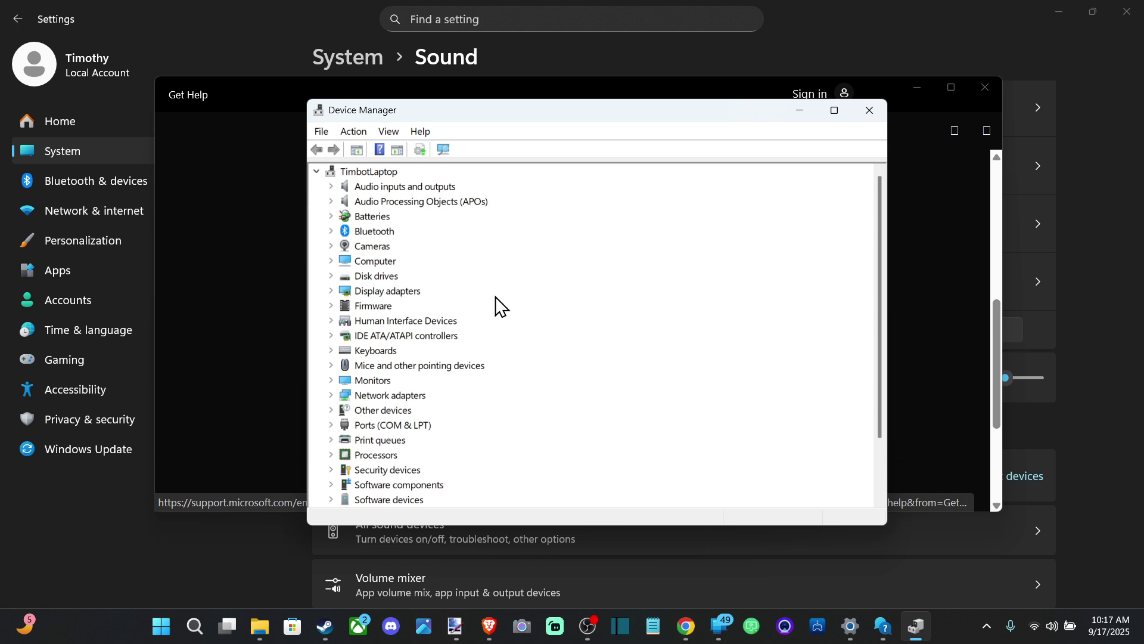
left_click(332, 186)
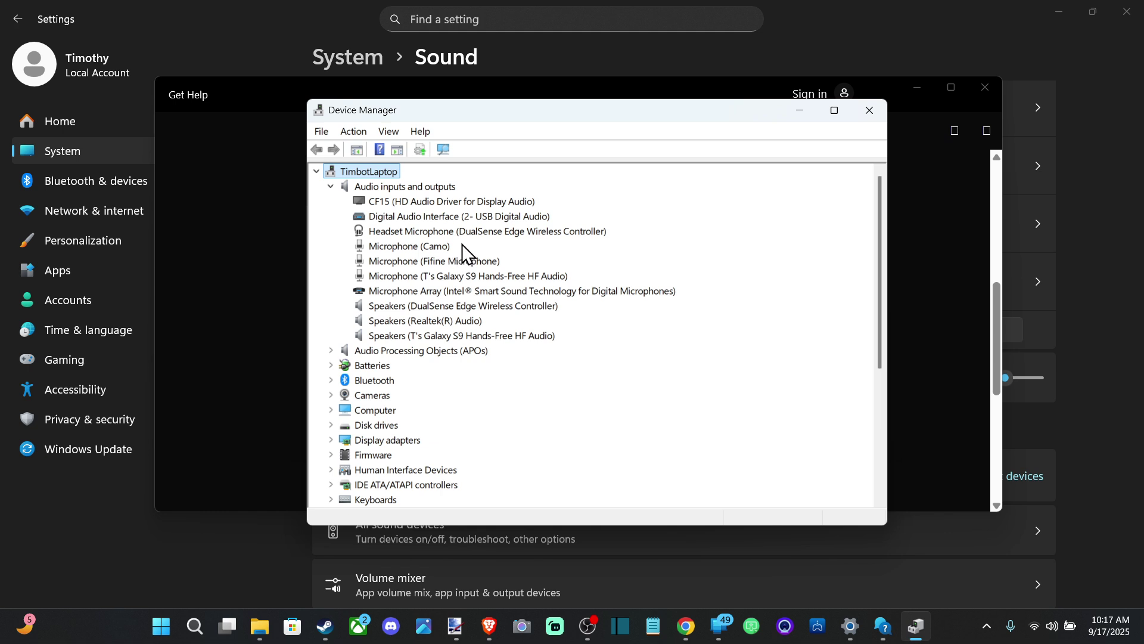
left_click(396, 234)
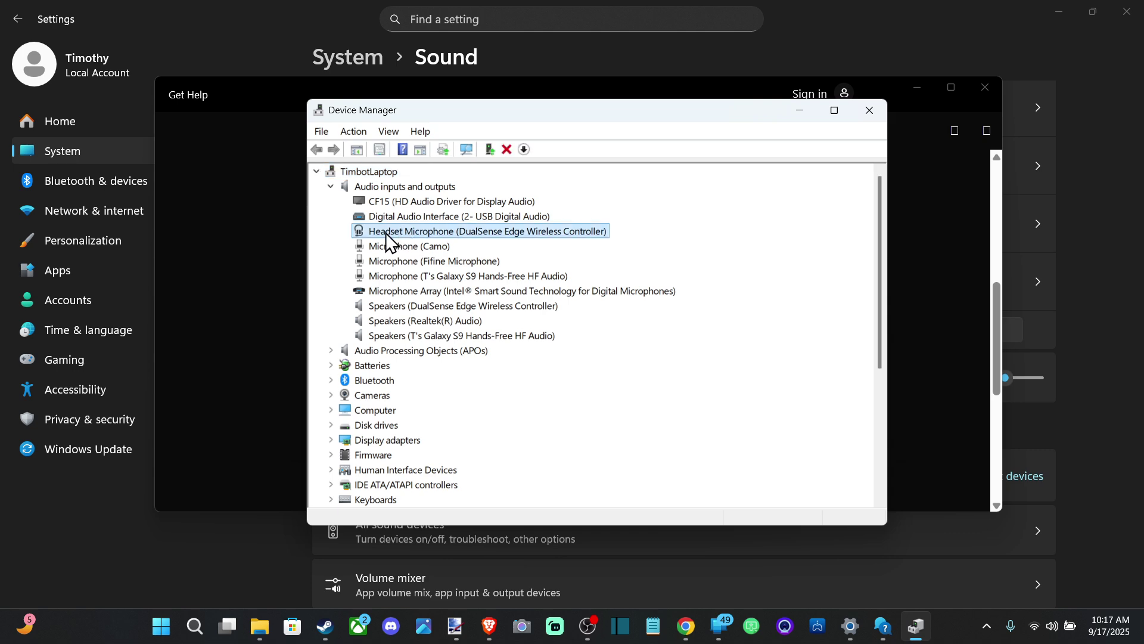
right_click(538, 242)
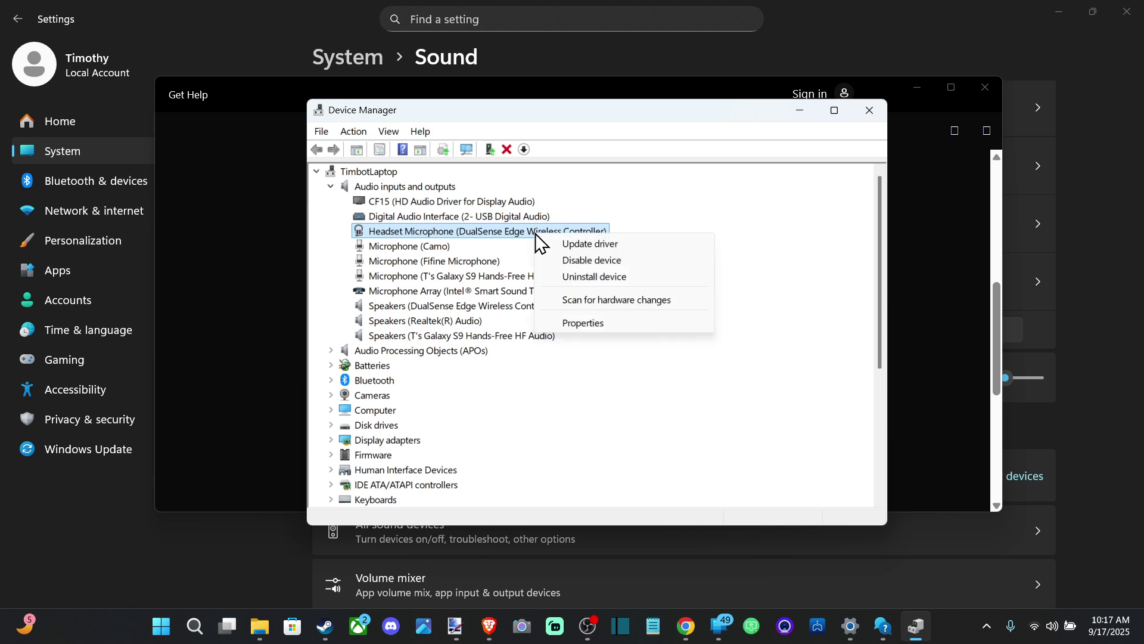
left_click(584, 323)
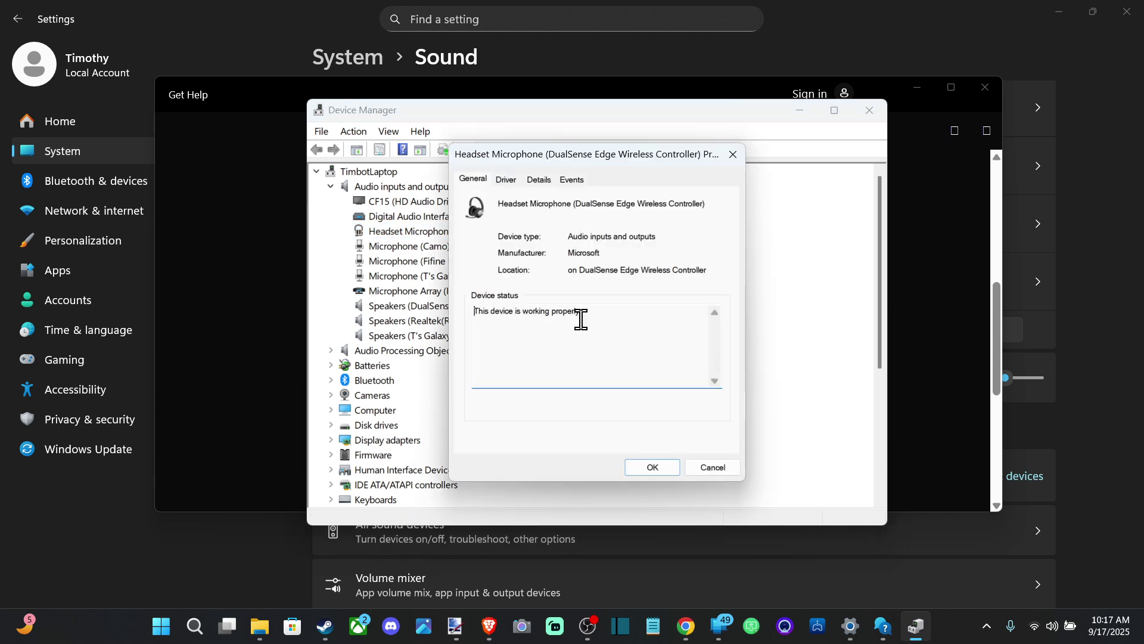
left_click(505, 180)
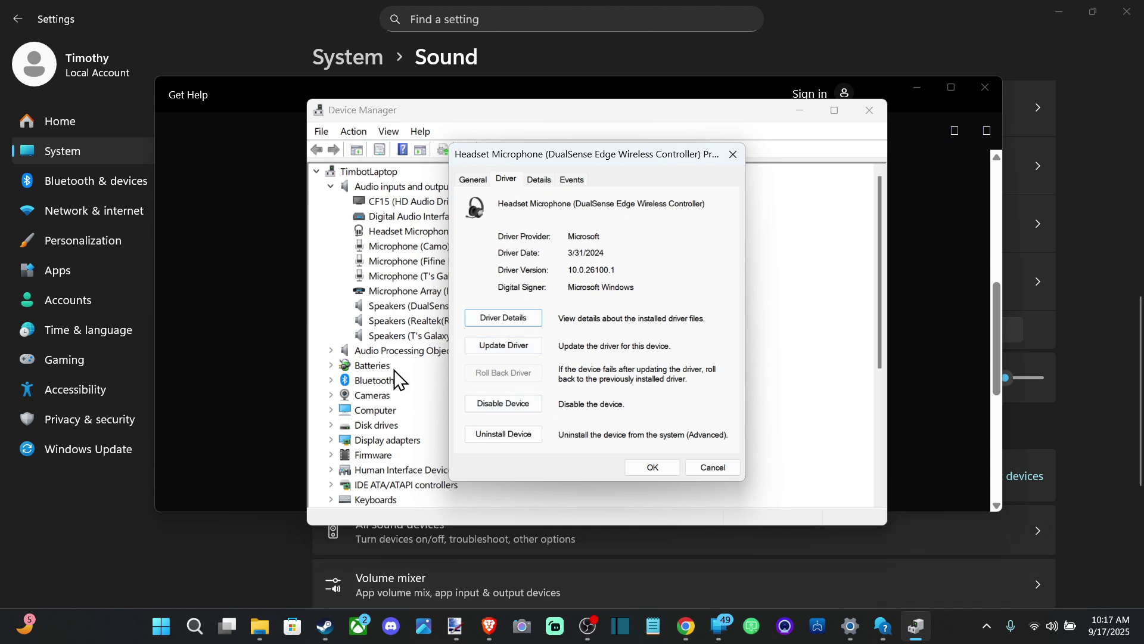
left_click(480, 181)
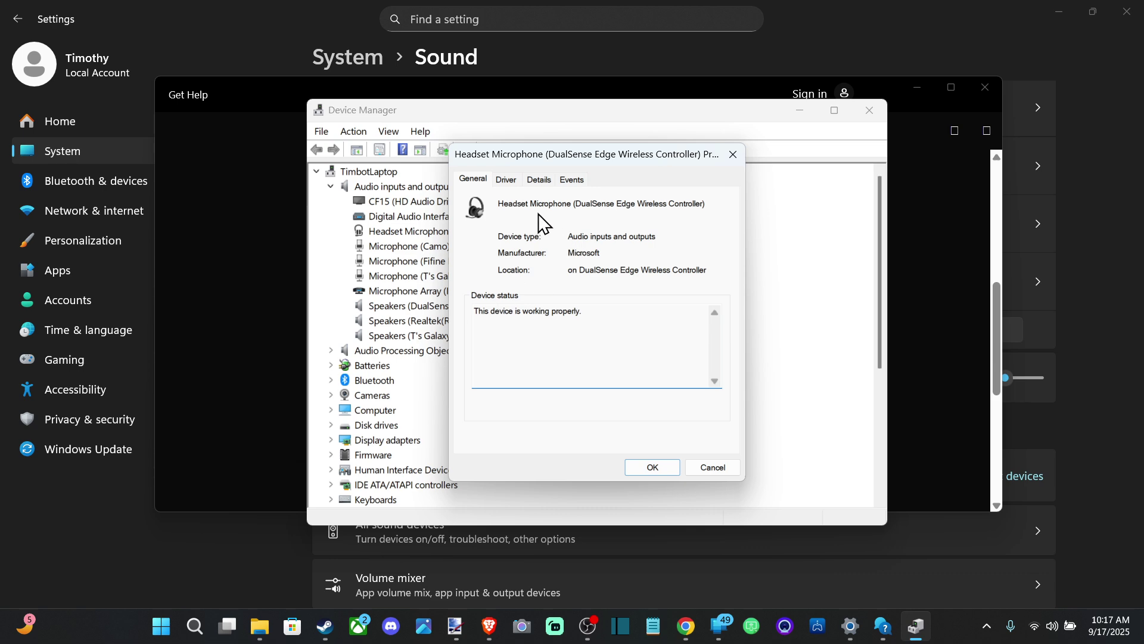
left_click(539, 180)
left_click(573, 180)
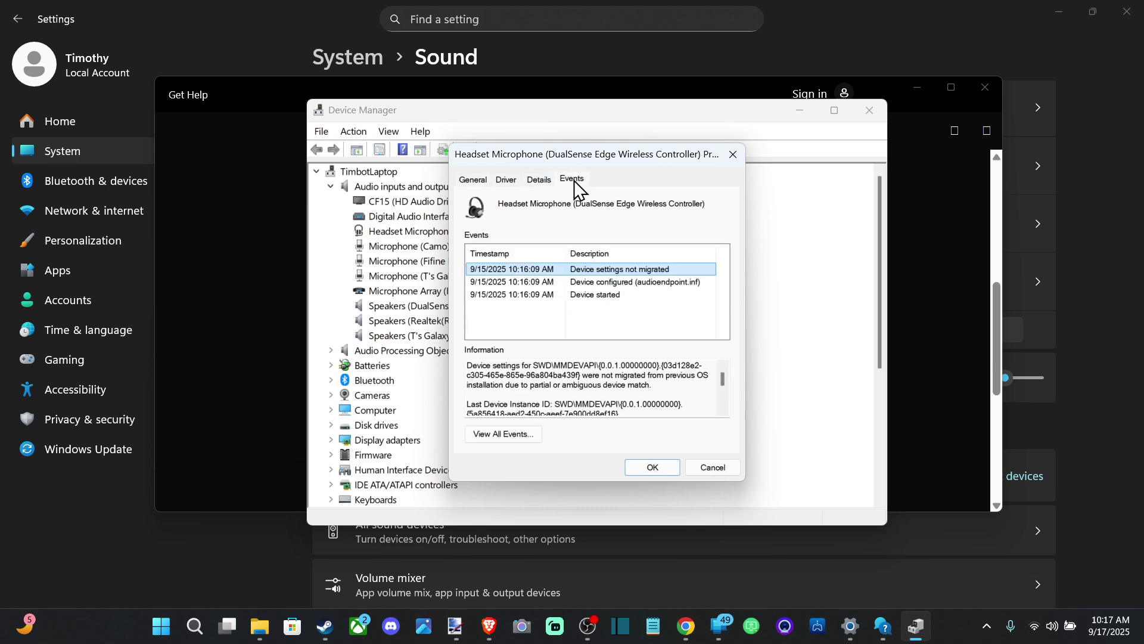
Close the microphone properties, enable View > Show hidden devices, and inspect the USB Digital Audio interface.
left_click(733, 154)
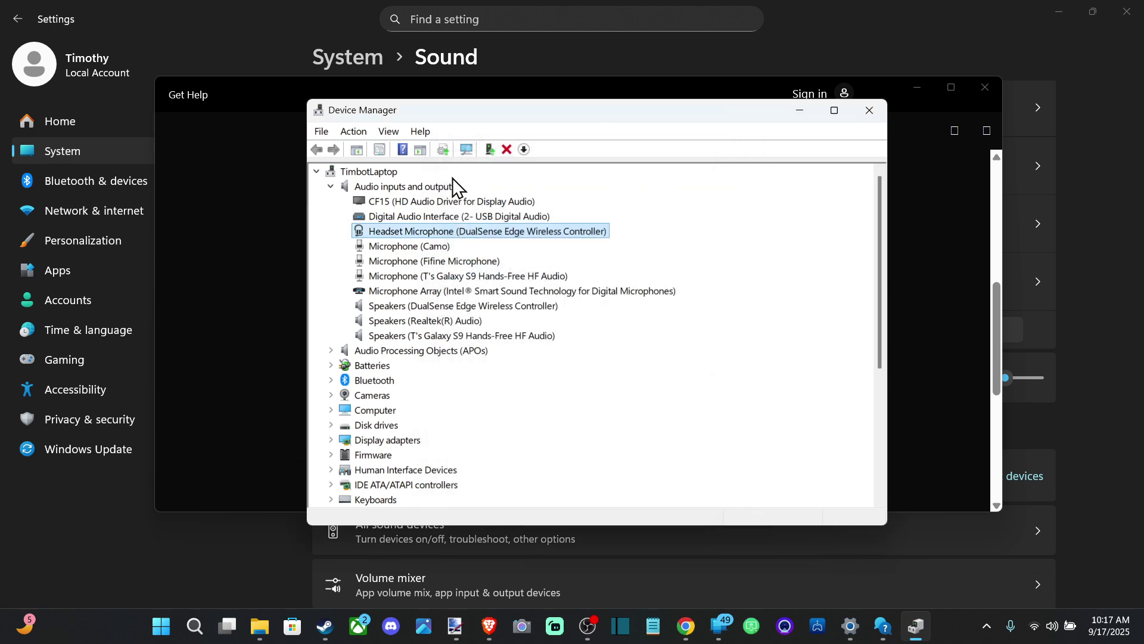
left_click(388, 131)
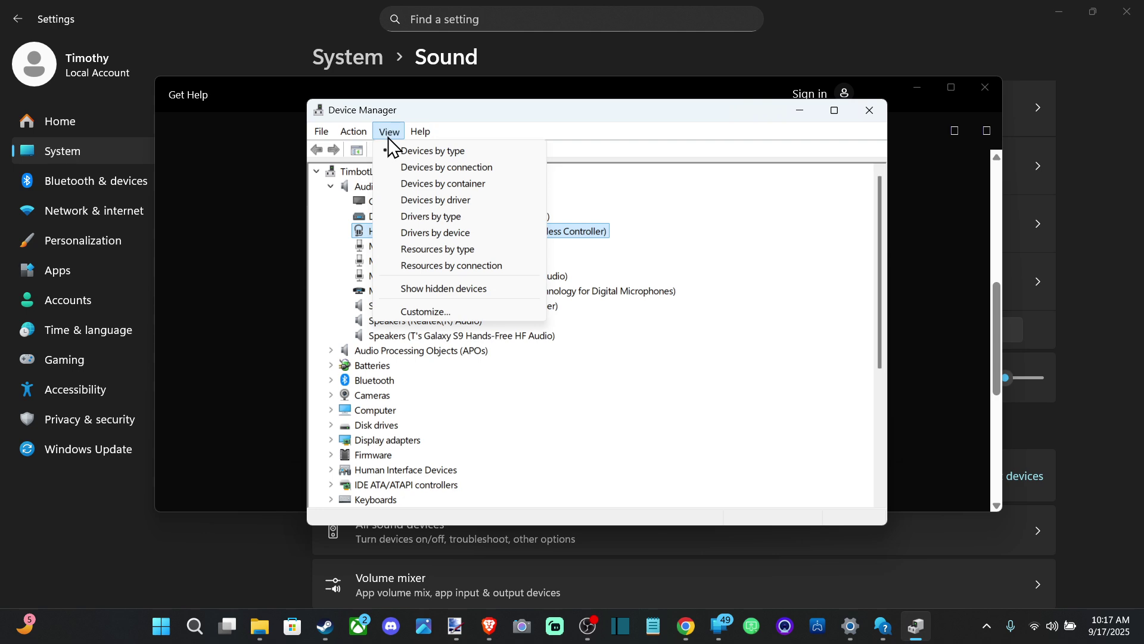
left_click(436, 292)
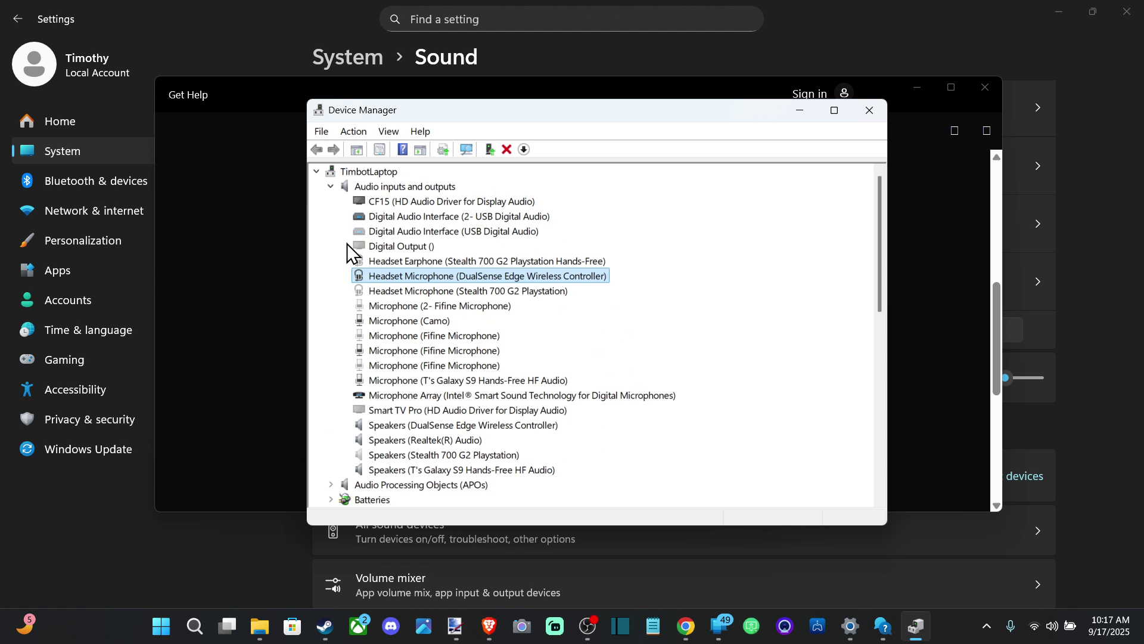
left_click(398, 245)
right_click(417, 226)
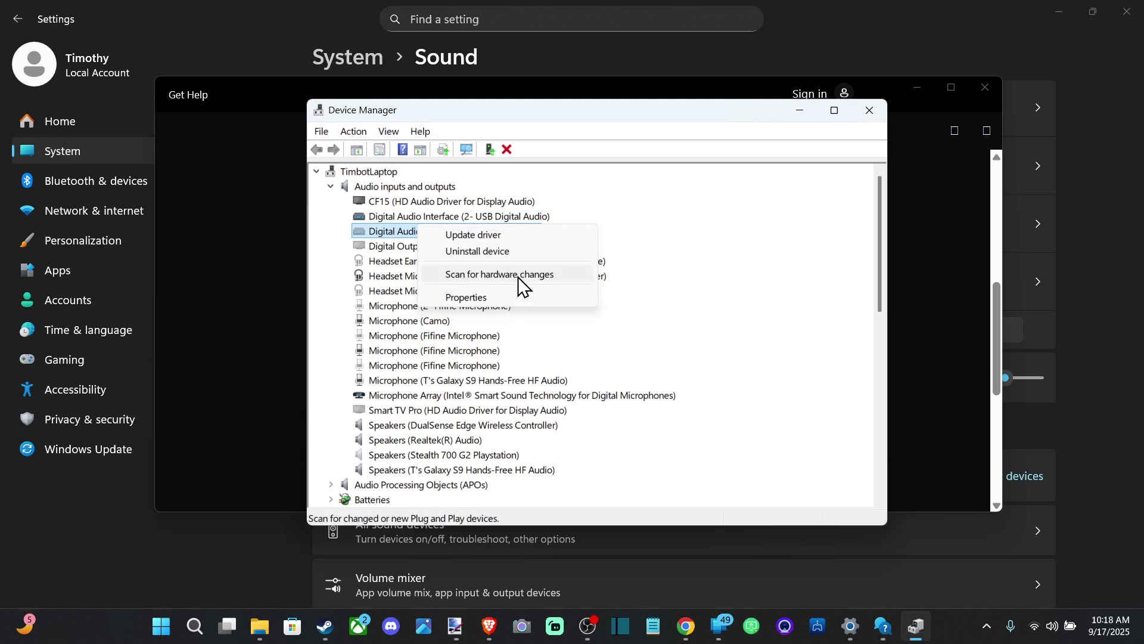
left_click(649, 256)
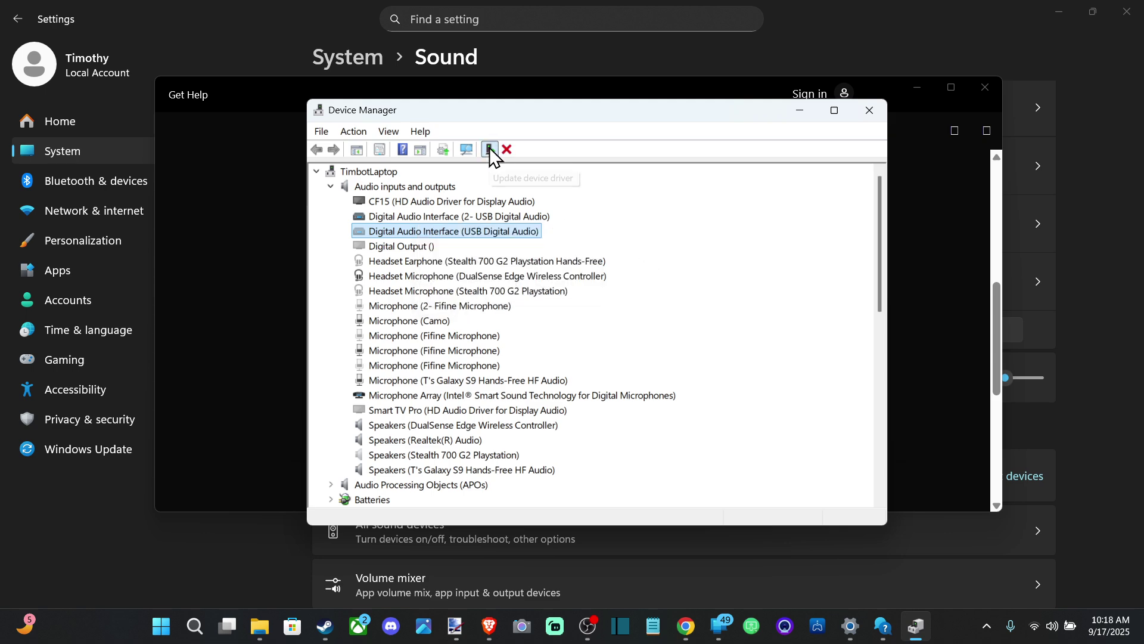
Bring the Settings window back and go to Privacy & security.
left_click(166, 636)
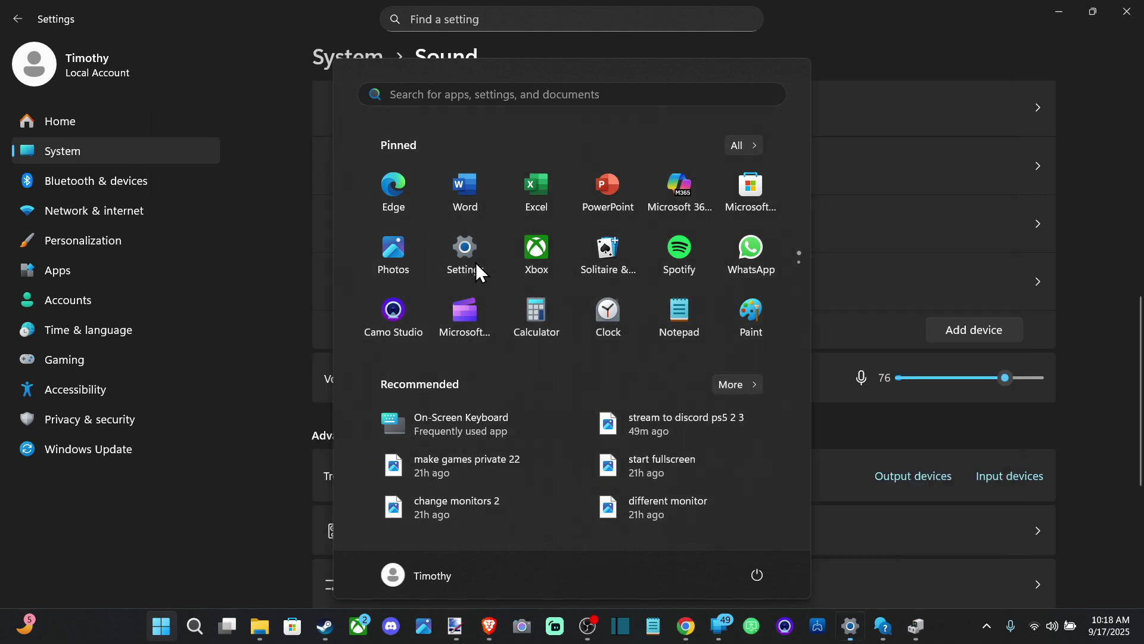
left_click(476, 264)
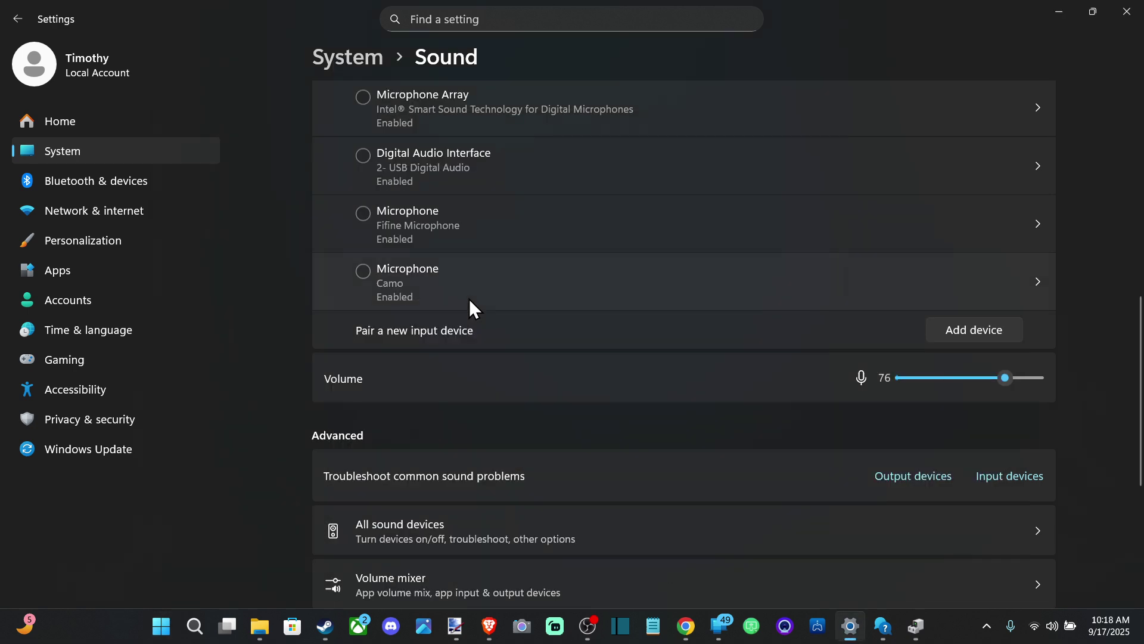
left_click(131, 419)
Open the Microphone permissions page and review which apps can use the microphone.
scroll(624, 317, "down", 5)
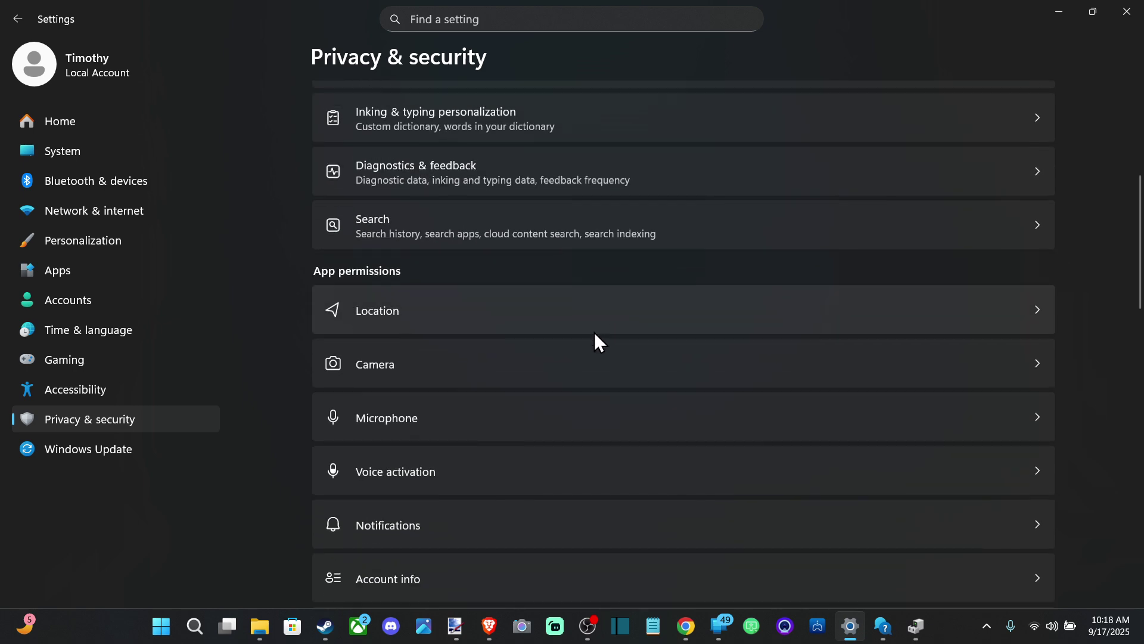
scroll(560, 343, "down", 2)
left_click(493, 353)
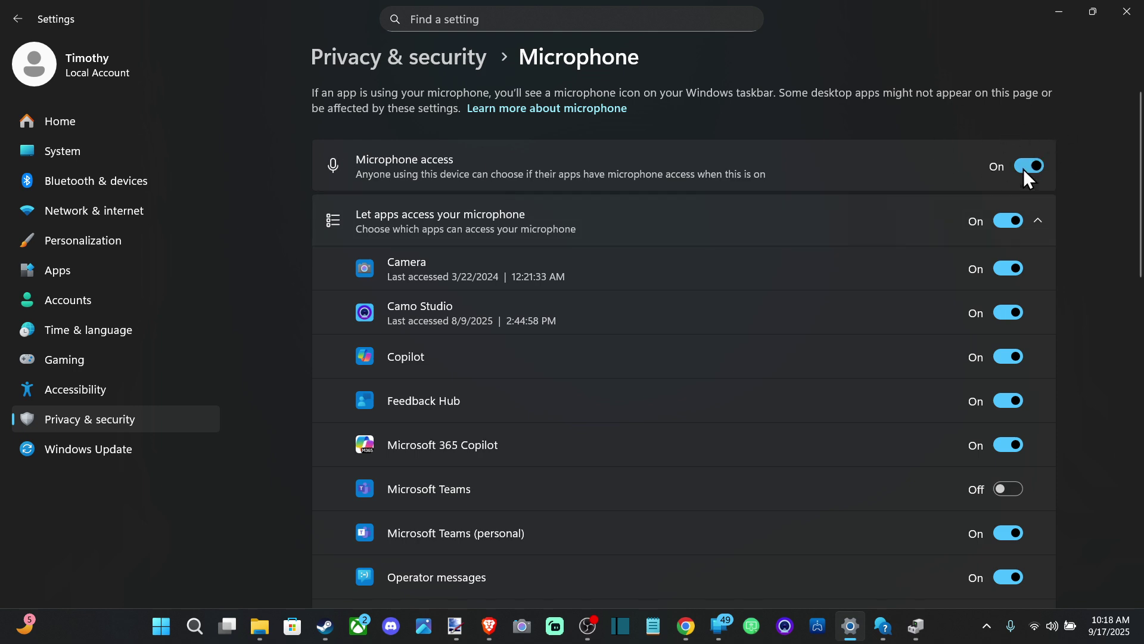
scroll(955, 169, "down", 5)
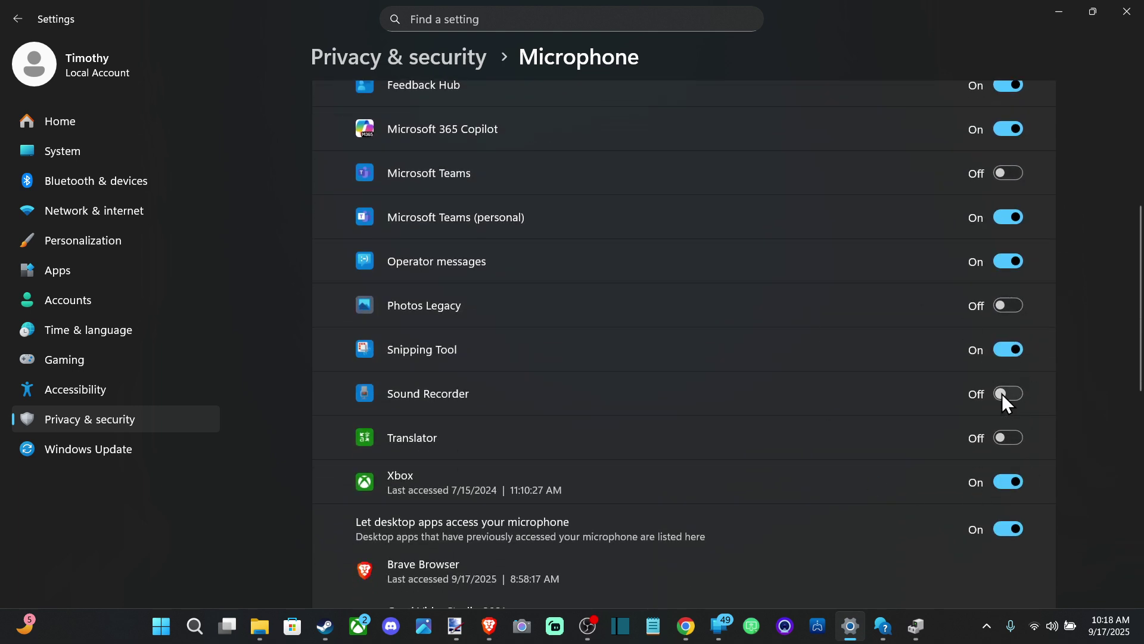
scroll(952, 395, "down", 7)
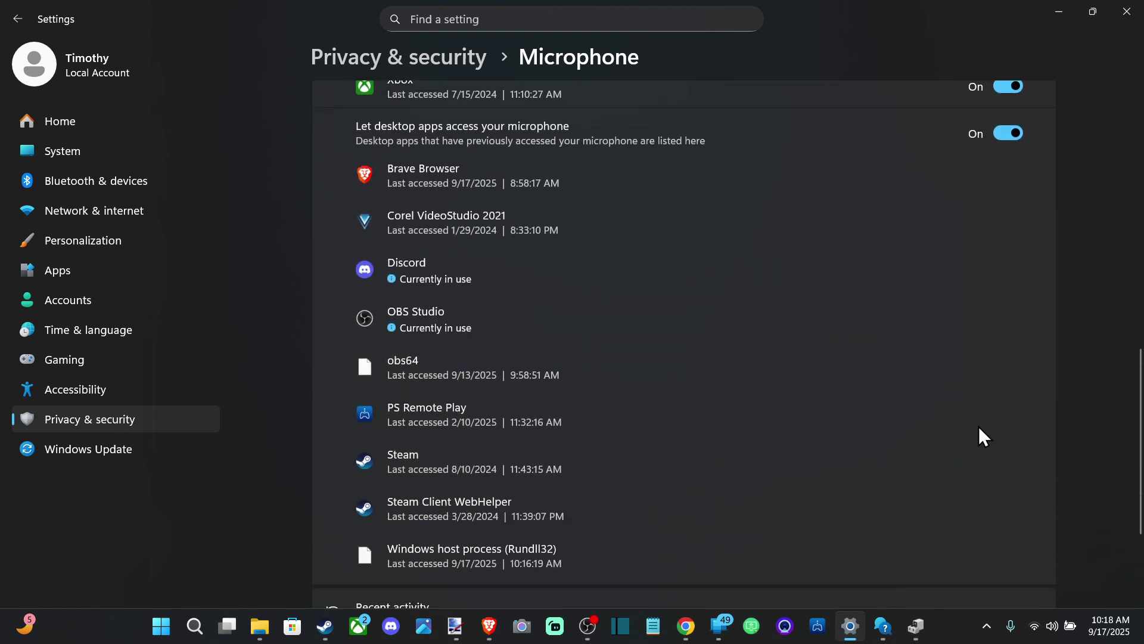
scroll(978, 426, "up", 5)
scroll(978, 423, "up", 6)
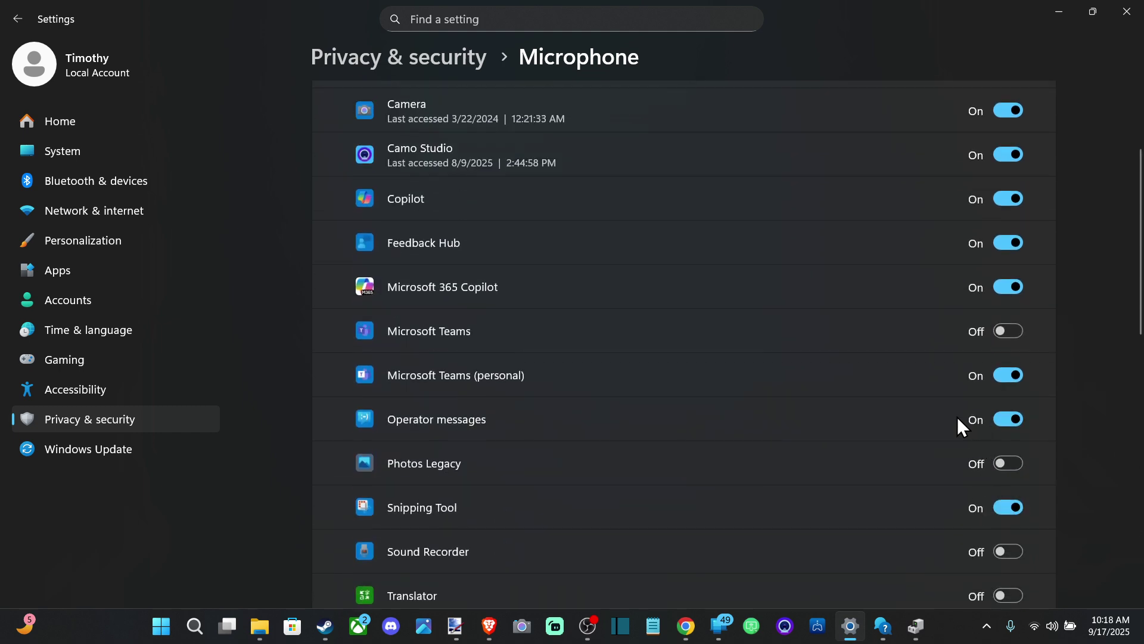
scroll(867, 308, "down", 3)
Turn on microphone access for Photos Legacy.
scroll(632, 461, "down", 3)
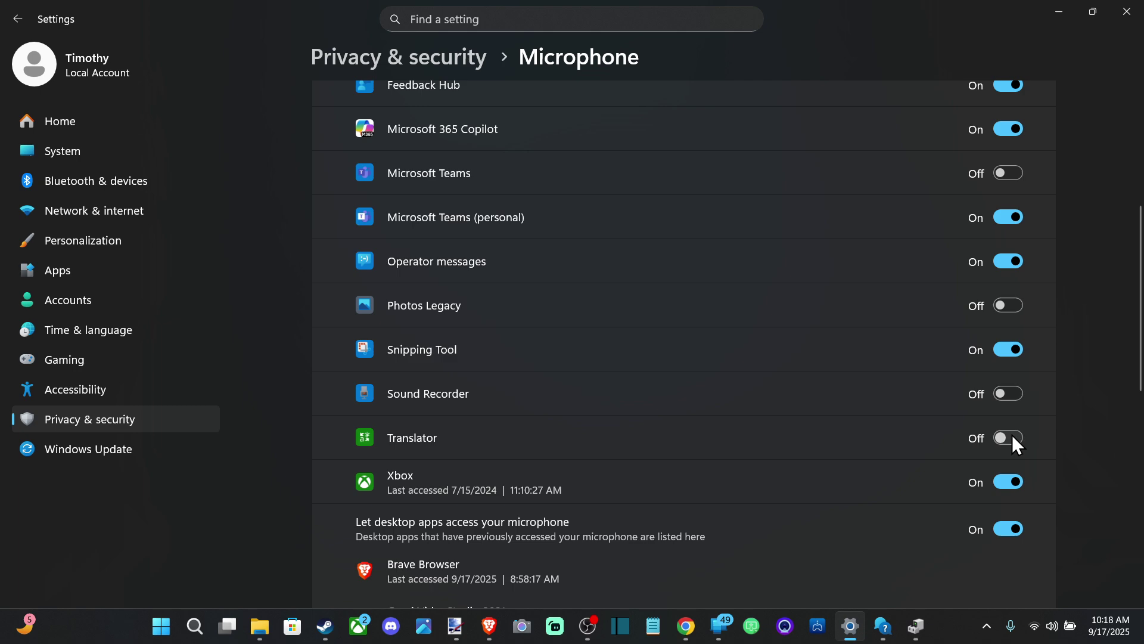
scroll(963, 359, "down", 2)
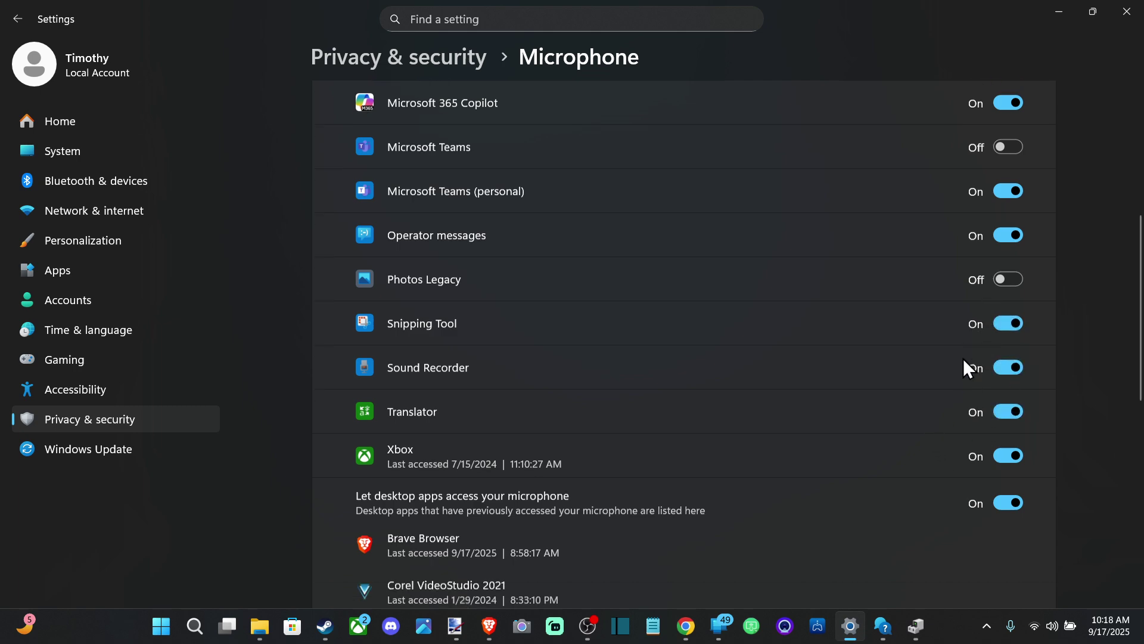
scroll(993, 298, "up", 2)
left_click(1012, 227)
Expand Recent activity to review which apps recently accessed the microphone.
scroll(917, 321, "up", 2)
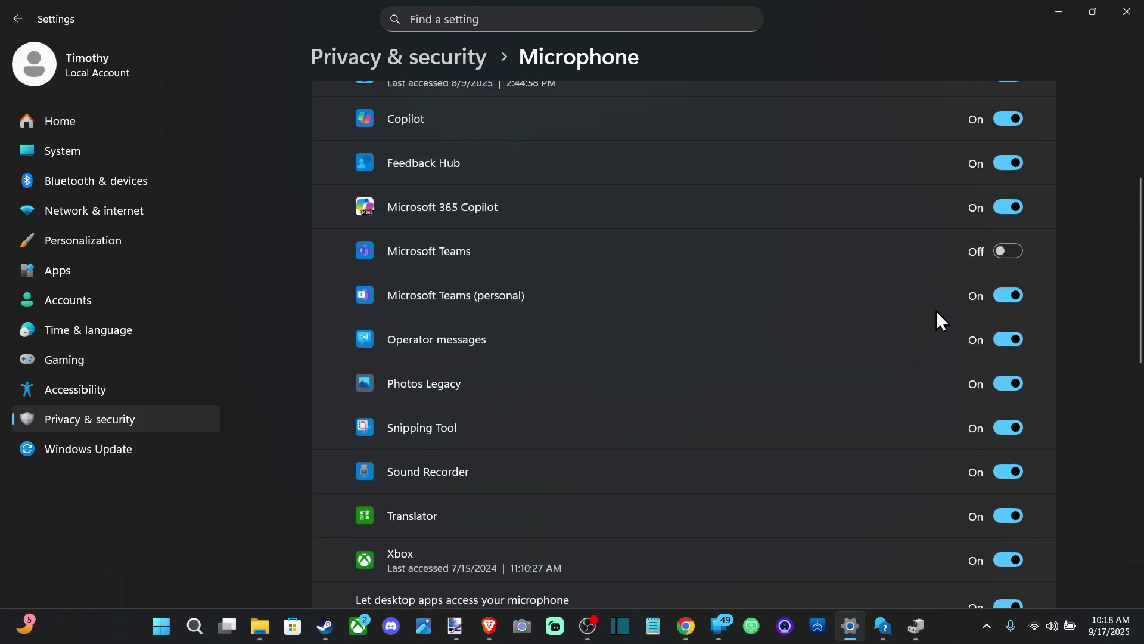
scroll(911, 348, "up", 4)
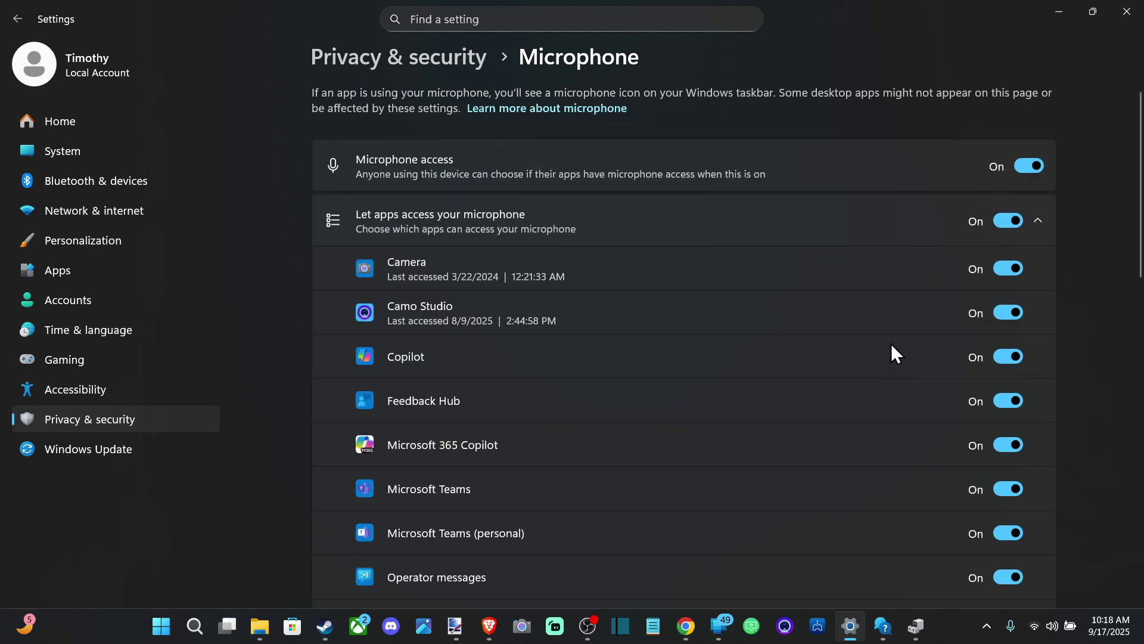
scroll(894, 346, "down", 12)
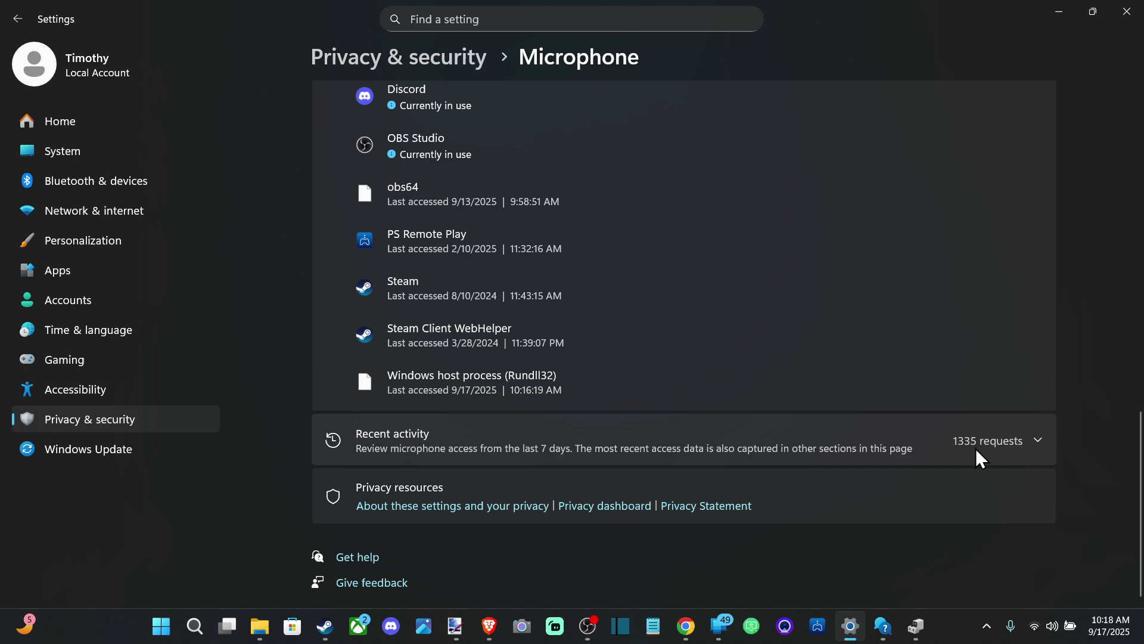
left_click(1037, 443)
scroll(894, 464, "down", 6)
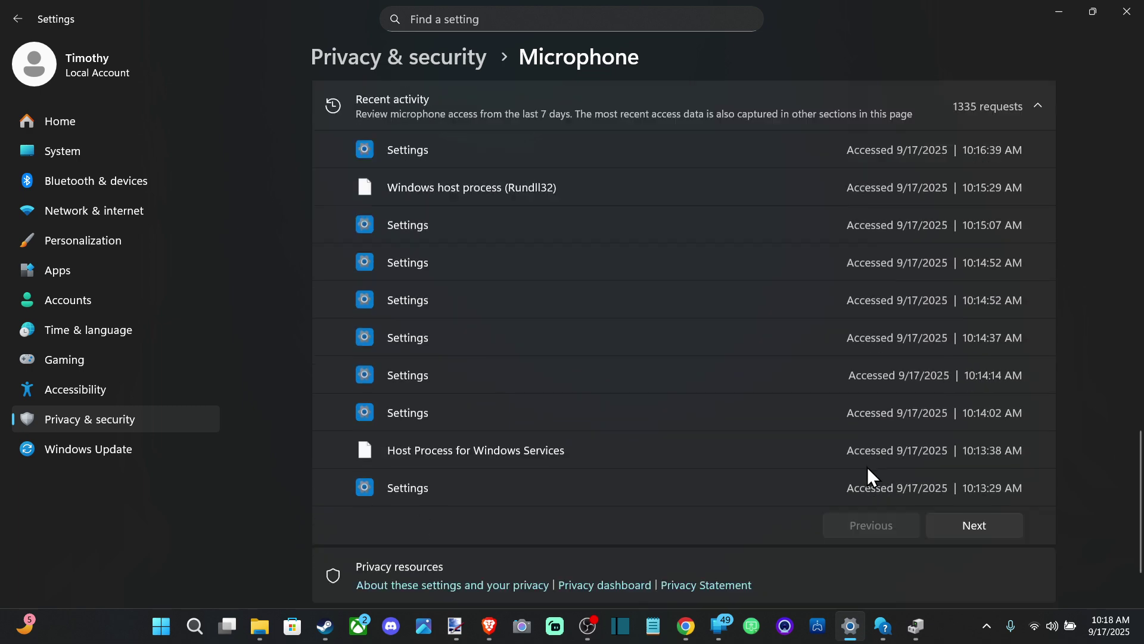
scroll(810, 457, "up", 15)
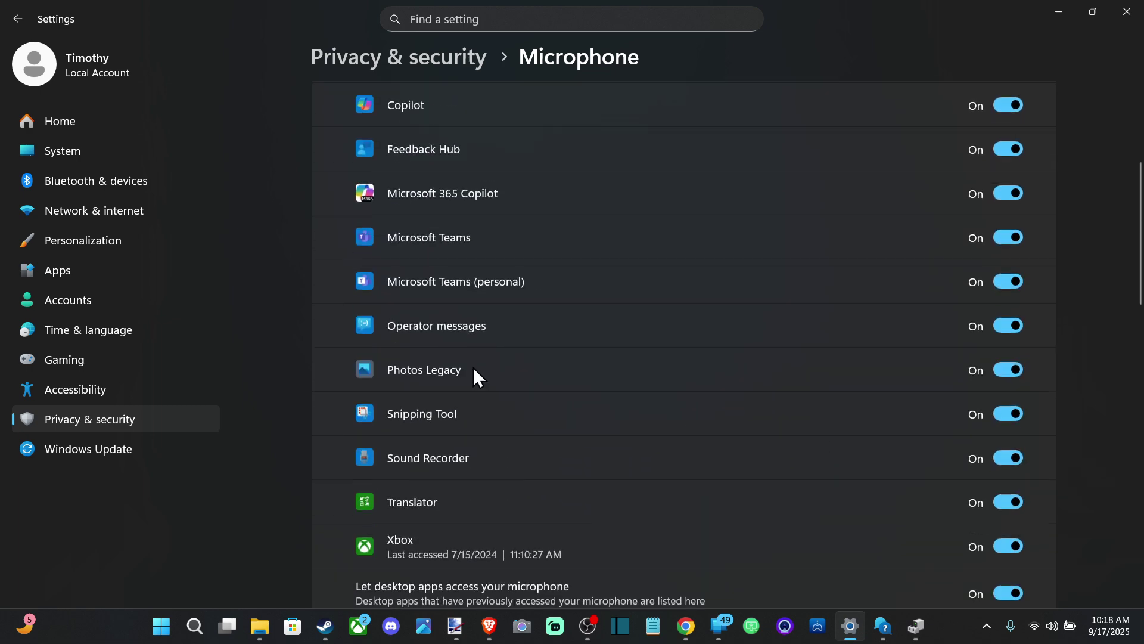